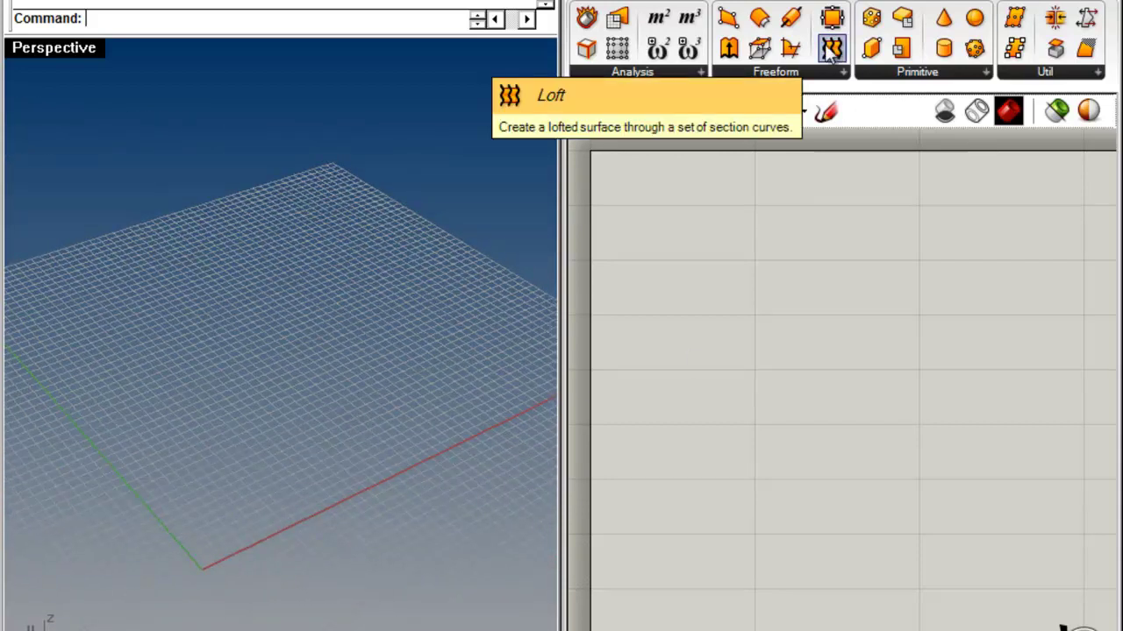
Place a Sweep2 surface component on the Grasshopper canvas and move it aside to leave room for its inputs
left_click(829, 79)
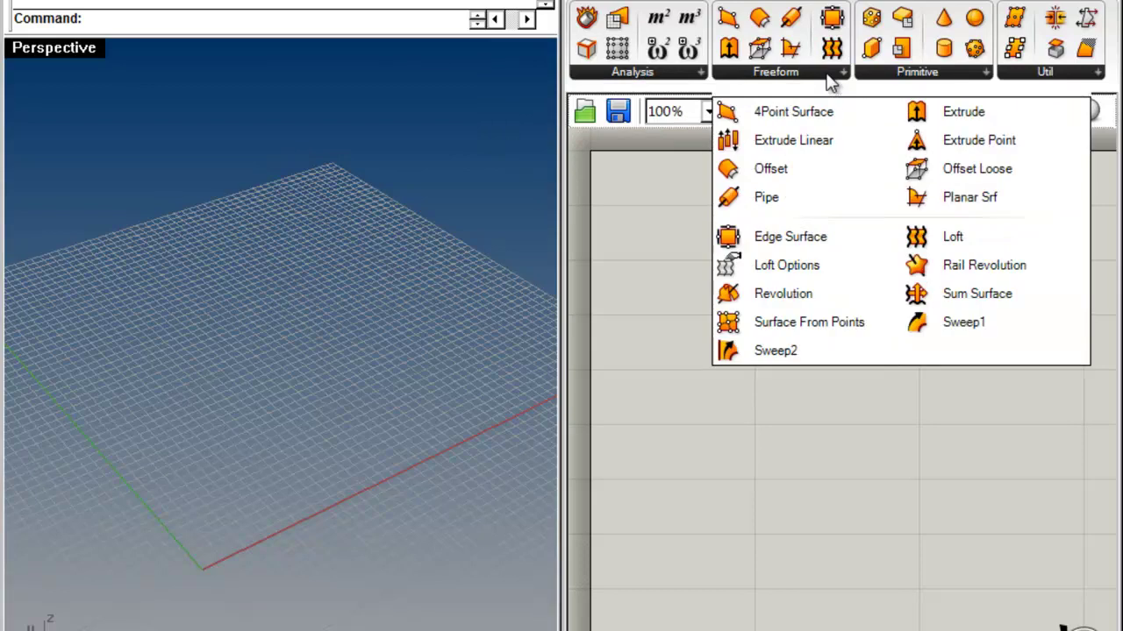
left_click(785, 354)
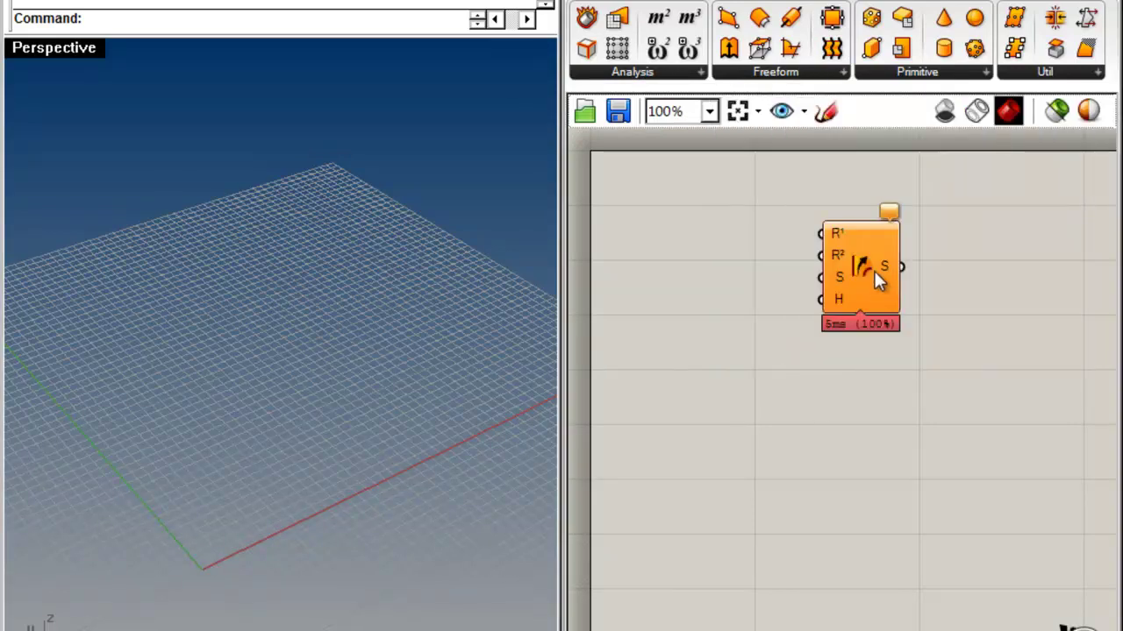
left_click(842, 287)
left_click(831, 293)
left_click_drag(830, 292, 971, 289)
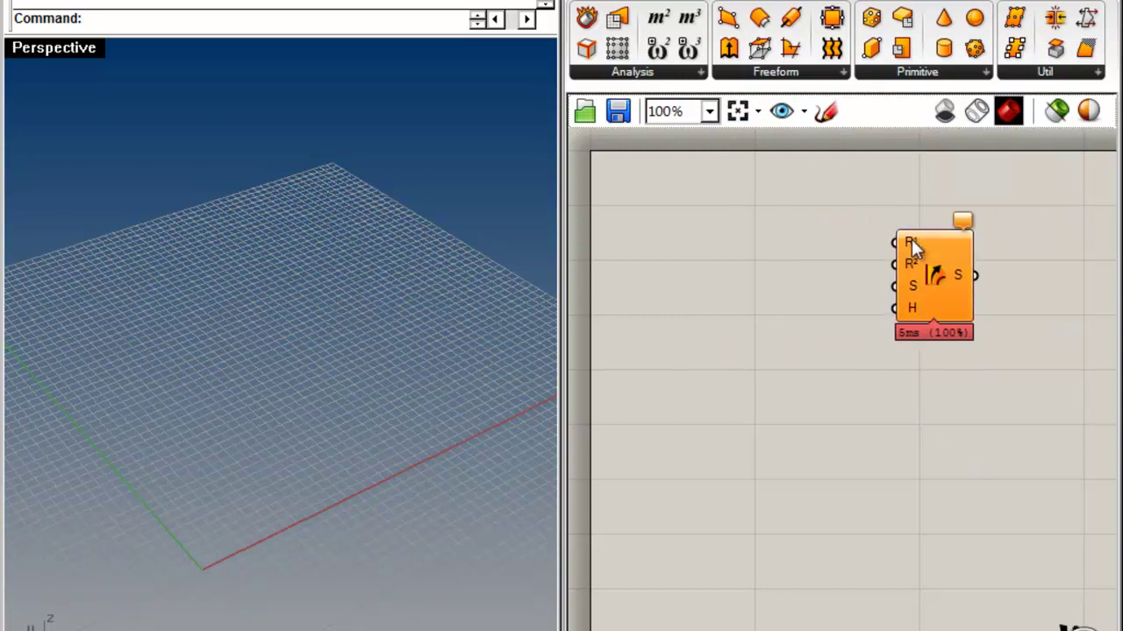
mouse_move(912, 239)
mouse_move(909, 262)
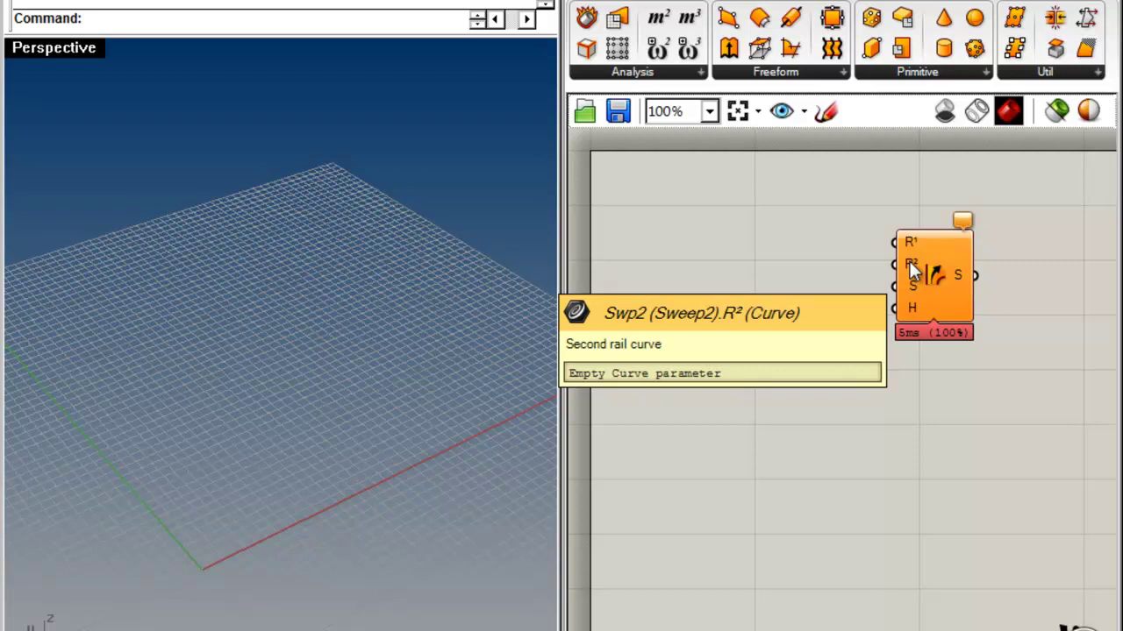
mouse_move(908, 288)
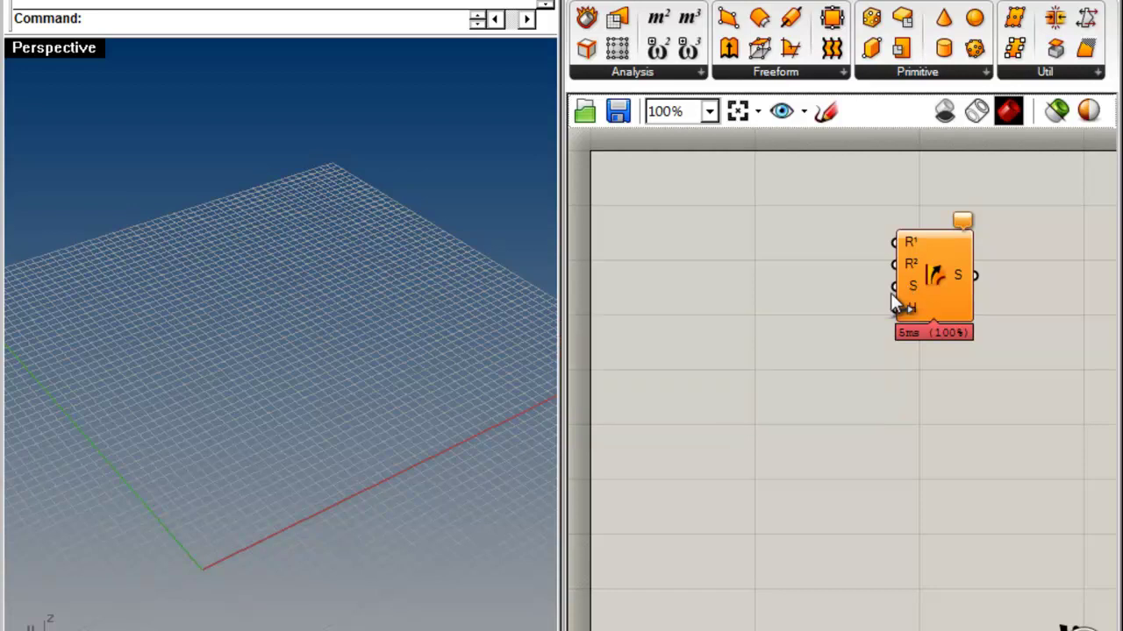
Use the Points command in Rhino to place six points on the construction plane in two rows of three
left_click(109, 19)
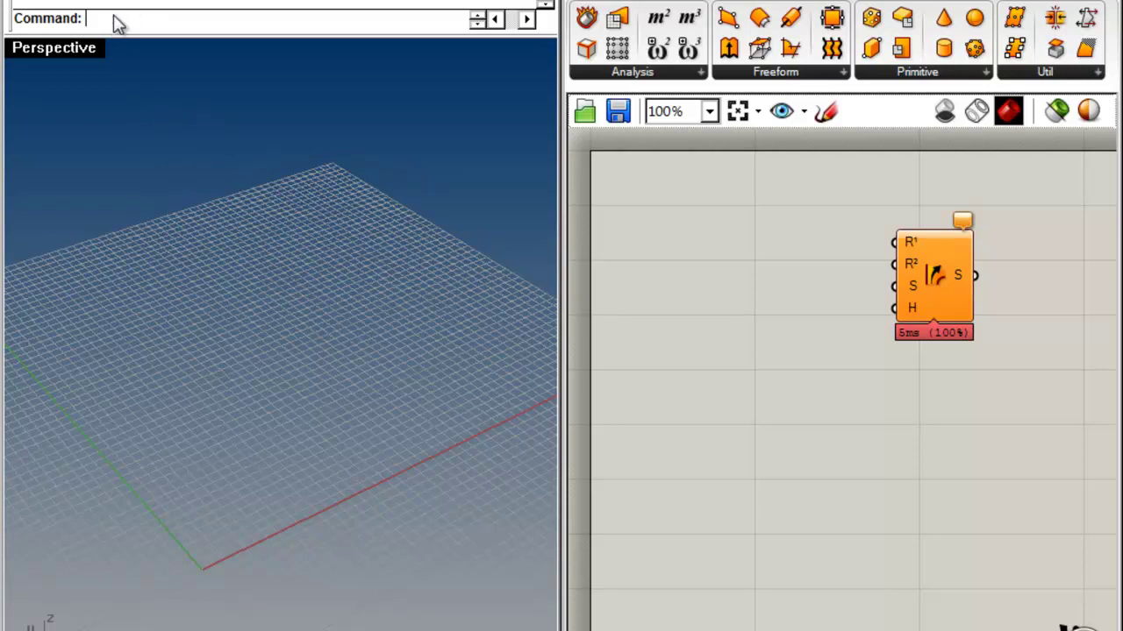
type("POff")
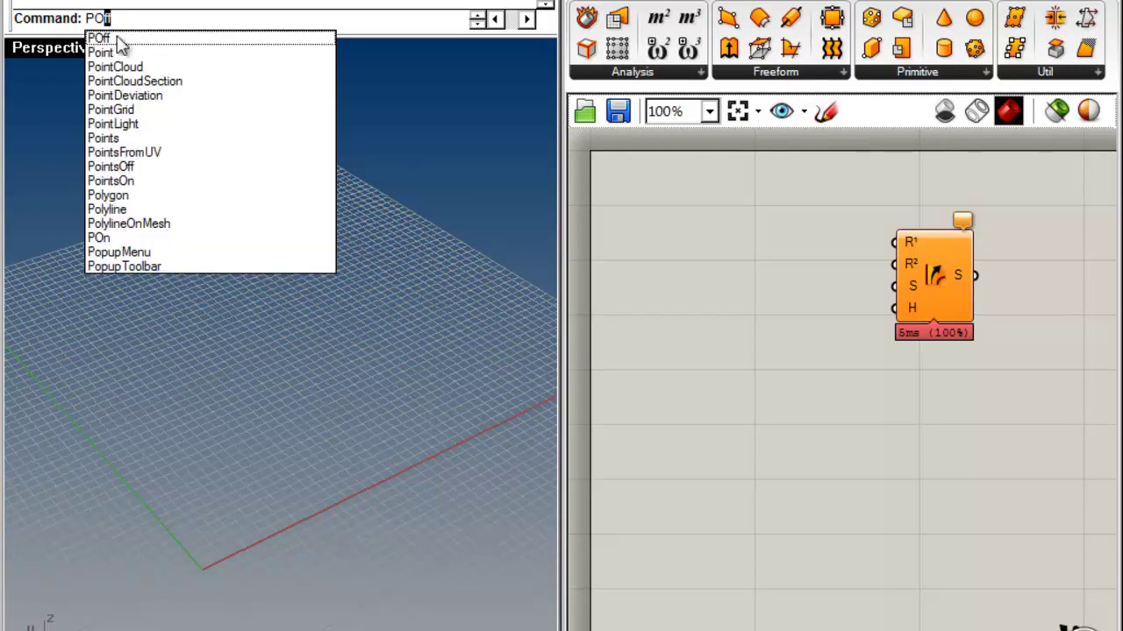
key("Return")
left_click(293, 410)
left_click(406, 386)
left_click(208, 314)
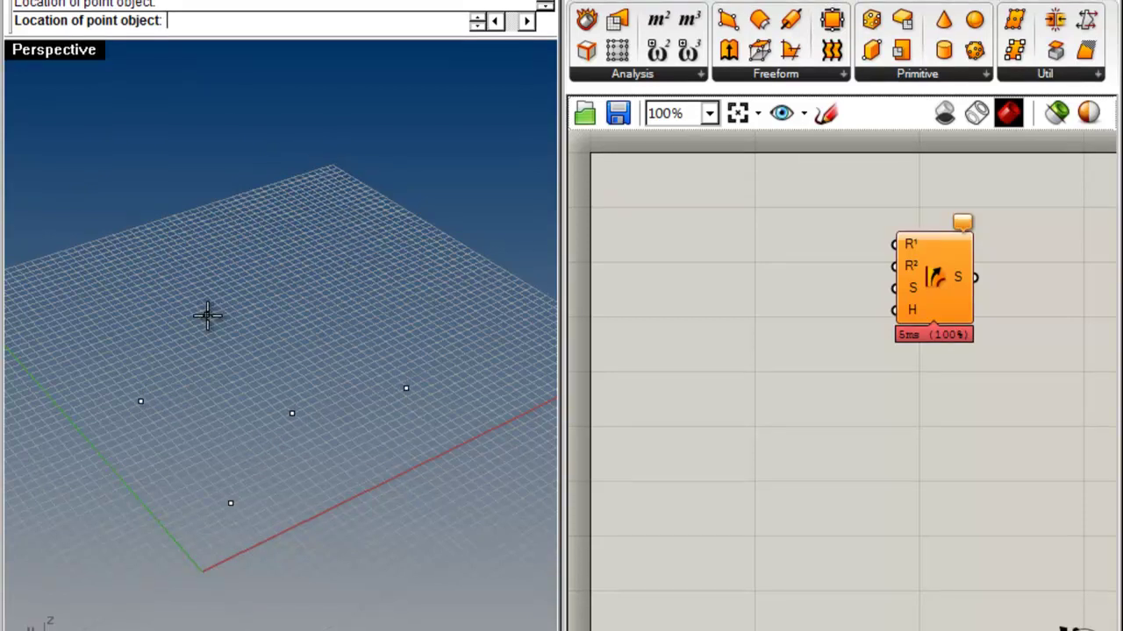
left_click(325, 292)
right_click(326, 292)
right_click_drag(325, 298, 250, 438)
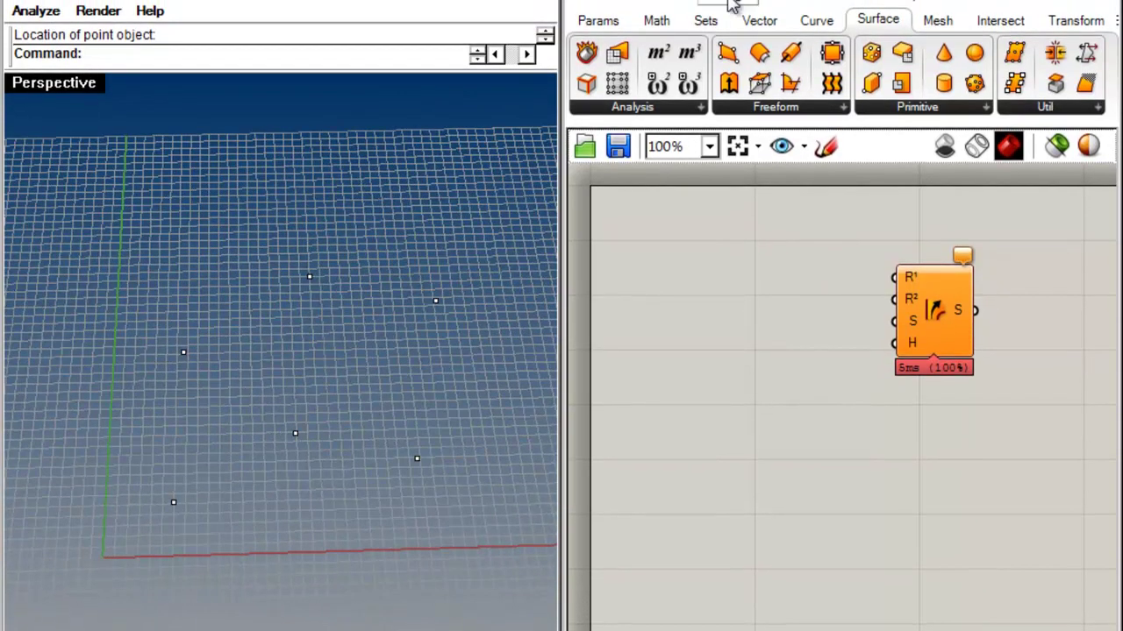
Add a Point parameter to the canvas and set multiple points on it, referencing the front row's three points in order
left_click(604, 22)
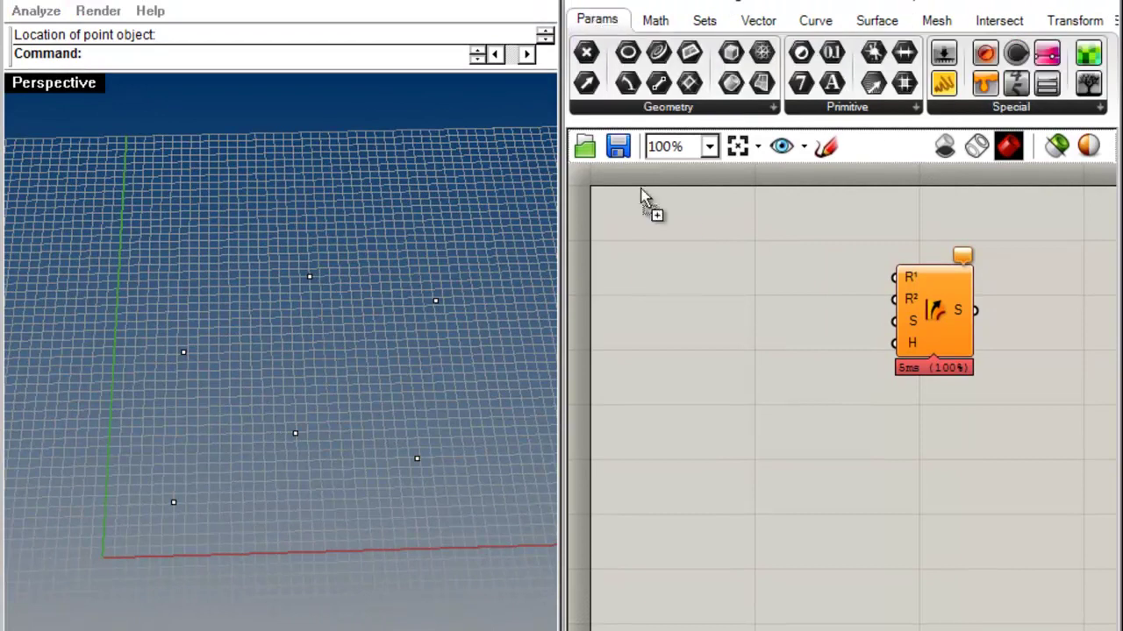
left_click_drag(586, 51, 671, 263)
right_click(671, 263)
left_click(751, 506)
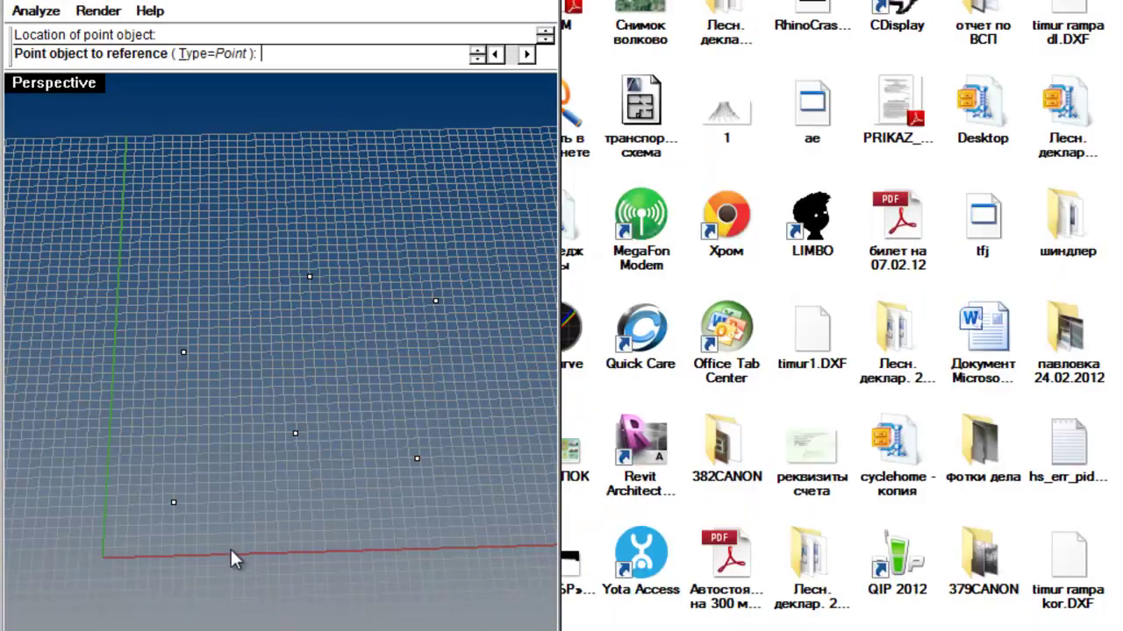
left_click(174, 504)
left_click(295, 434)
left_click(417, 459)
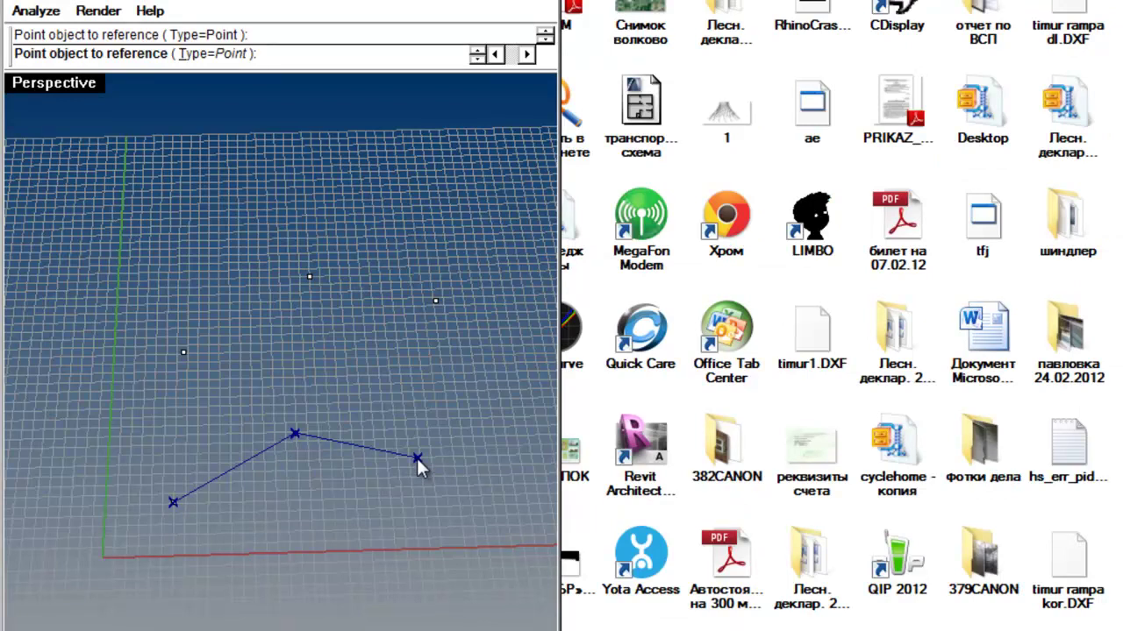
key("Return")
Duplicate the Point parameter and set the copy to reference the rear row's three points in the same order
left_click_drag(684, 266, 661, 308)
right_click(661, 309)
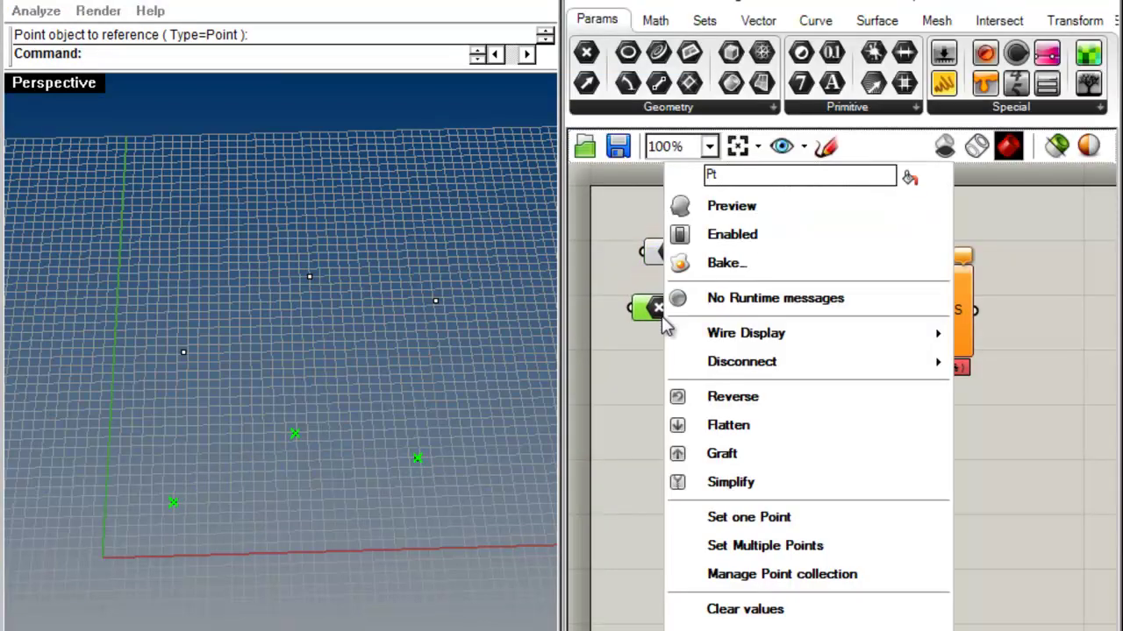
left_click(717, 543)
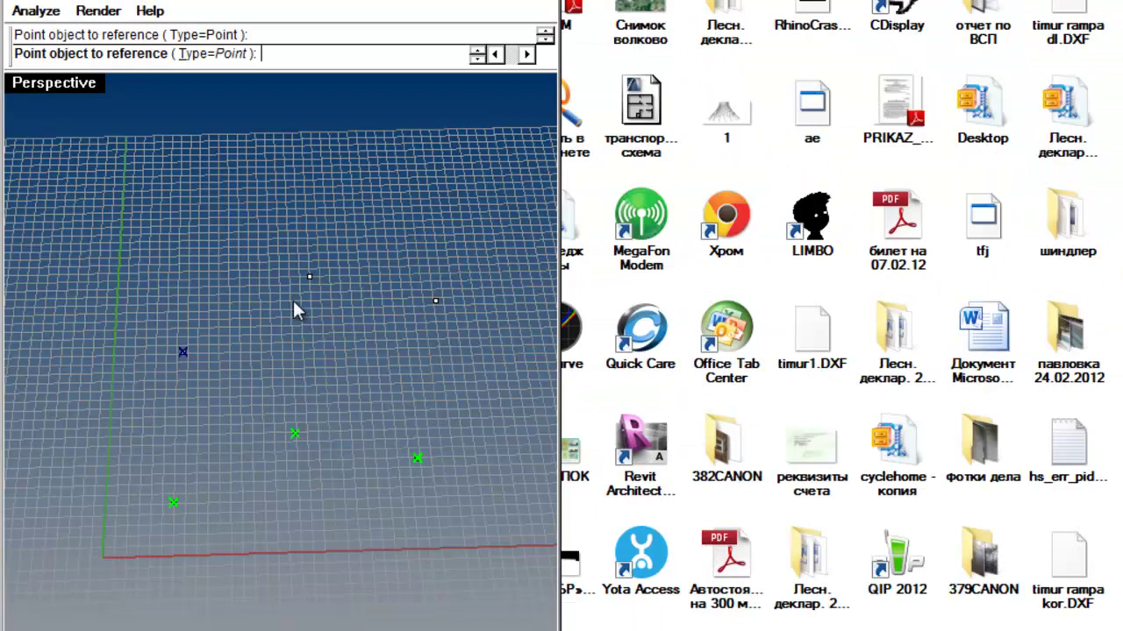
left_click(436, 300)
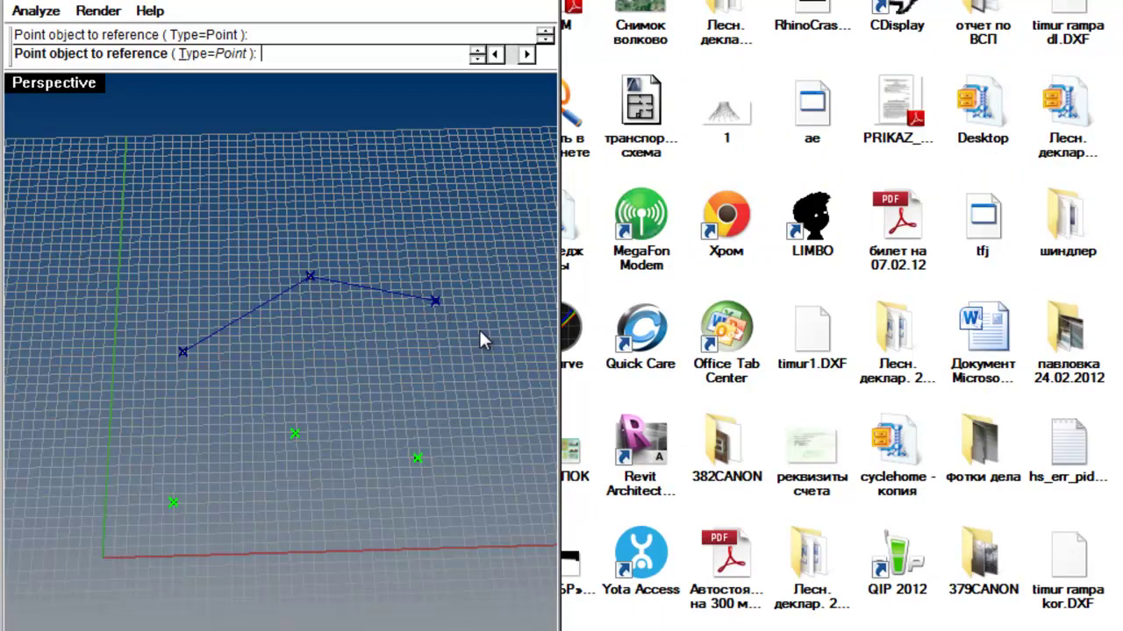
key("Return")
Add Interpolate curve components and wire the two Point parameters into their V inputs
left_click(815, 20)
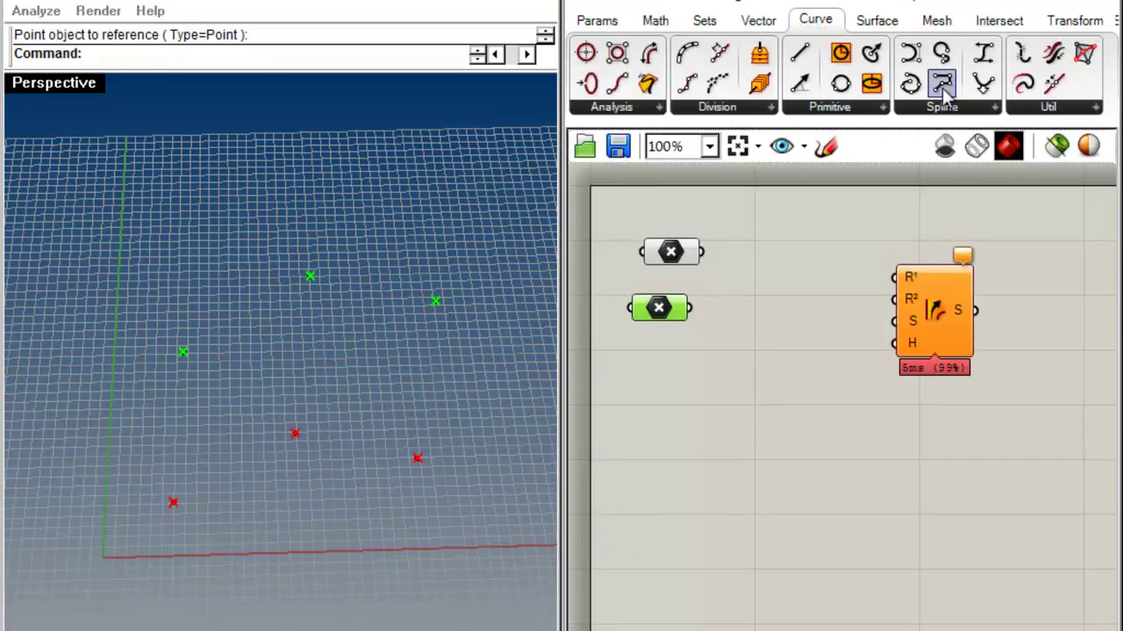
left_click_drag(910, 88, 701, 251)
left_click_drag(792, 244, 800, 219)
left_click_drag(806, 242, 666, 342, "alt")
left_click(680, 386)
Connect the two interpolated curves to the R1 and R2 rail inputs of the Sweep2 component
left_click_drag(936, 313, 976, 320)
left_click(954, 453)
left_click_drag(837, 213, 804, 353)
left_click(838, 434)
left_click_drag(949, 320, 965, 320)
left_click(955, 413)
Place three more points with the Points command: one between the rails' near ends and two between their far ends
left_click(226, 456)
right_click_drag(225, 447, 188, 445)
right_click(188, 446)
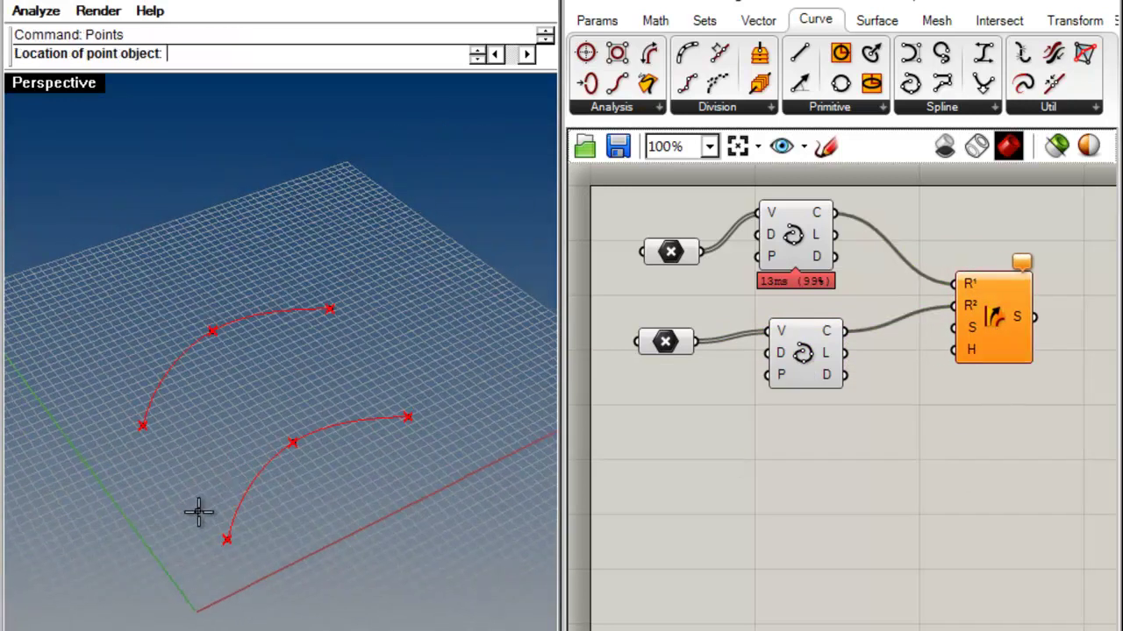
left_click(176, 488)
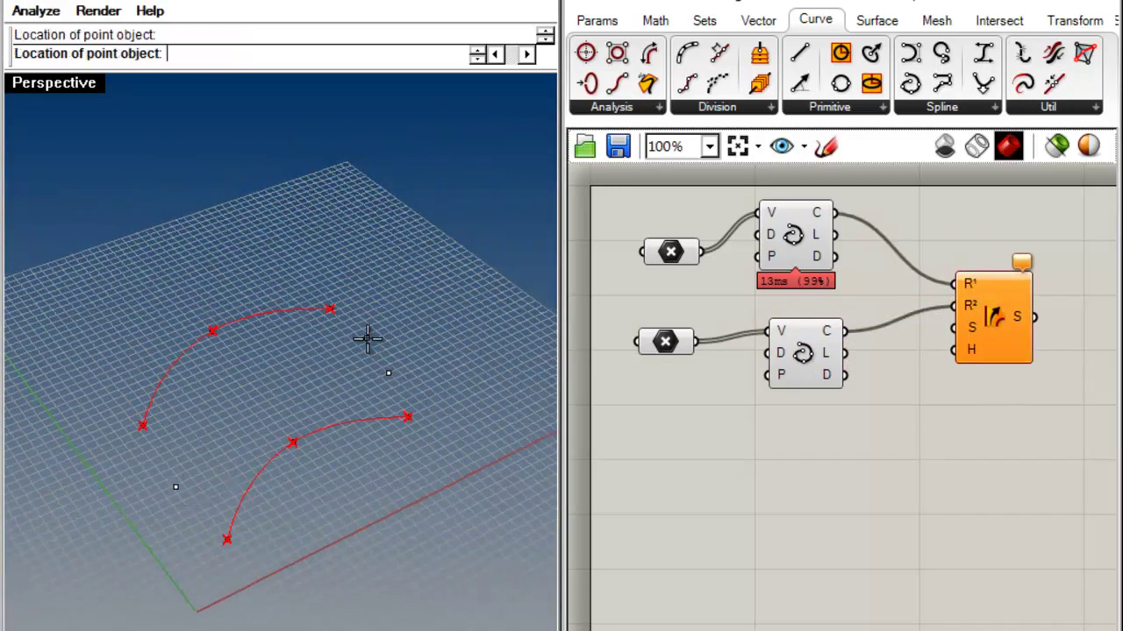
right_click(237, 567)
left_click_drag(243, 568, 107, 393)
right_click_drag(263, 443, 183, 455)
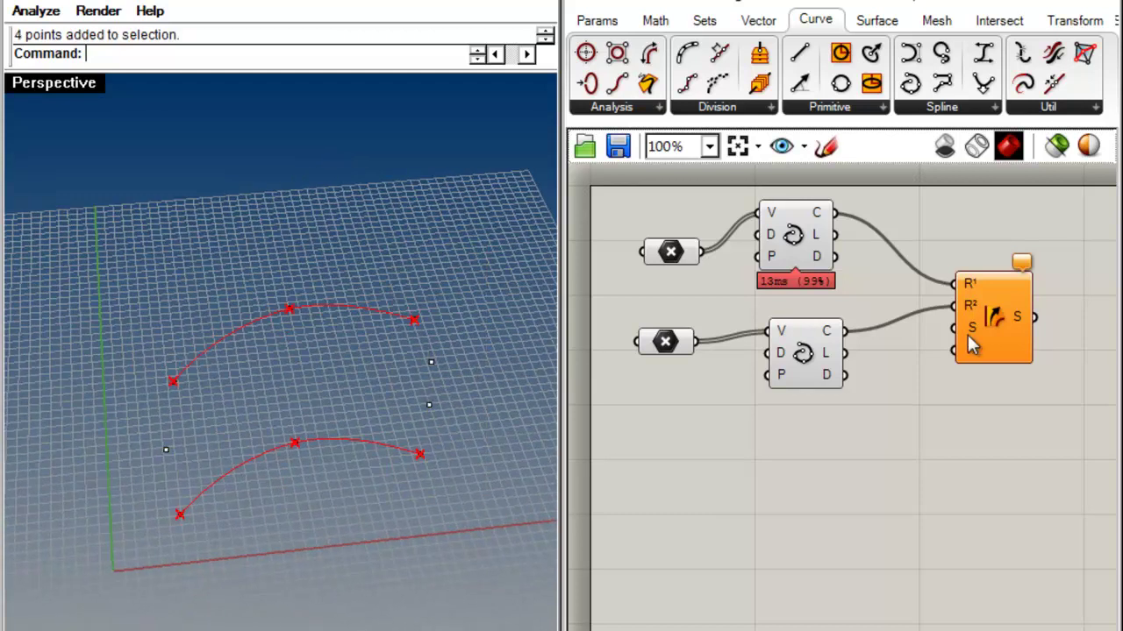
Duplicate both Point parameters and set the third one to reference the near rail ends with the single point between them
left_click_drag(683, 396, 602, 175)
left_click_drag(676, 253, 667, 439, "alt")
left_click(719, 456)
right_click(672, 443)
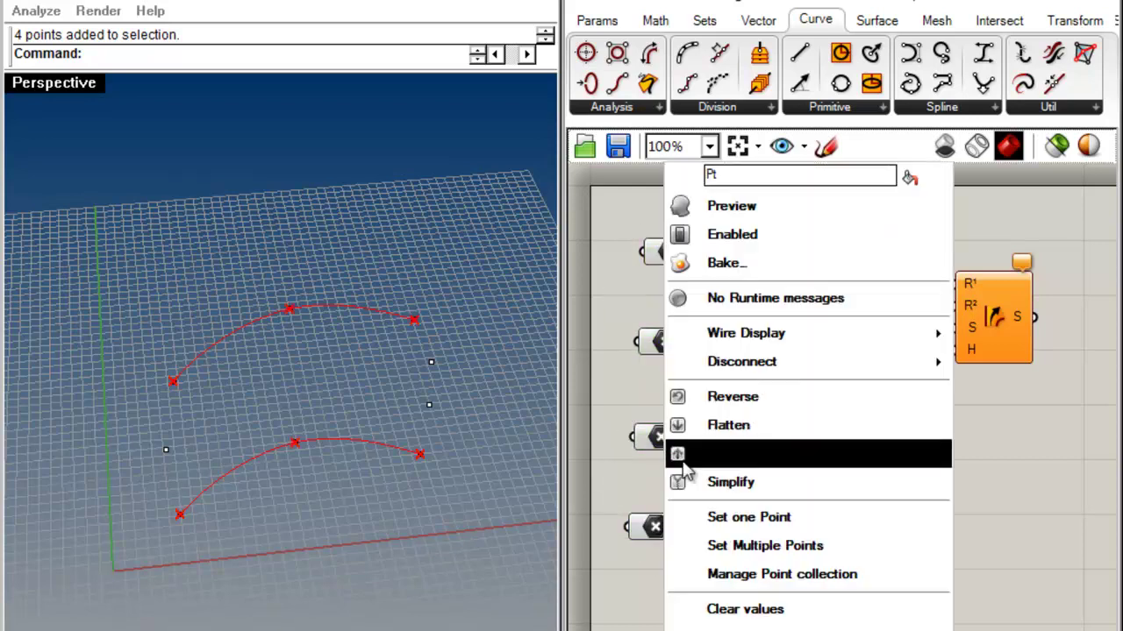
left_click(760, 553)
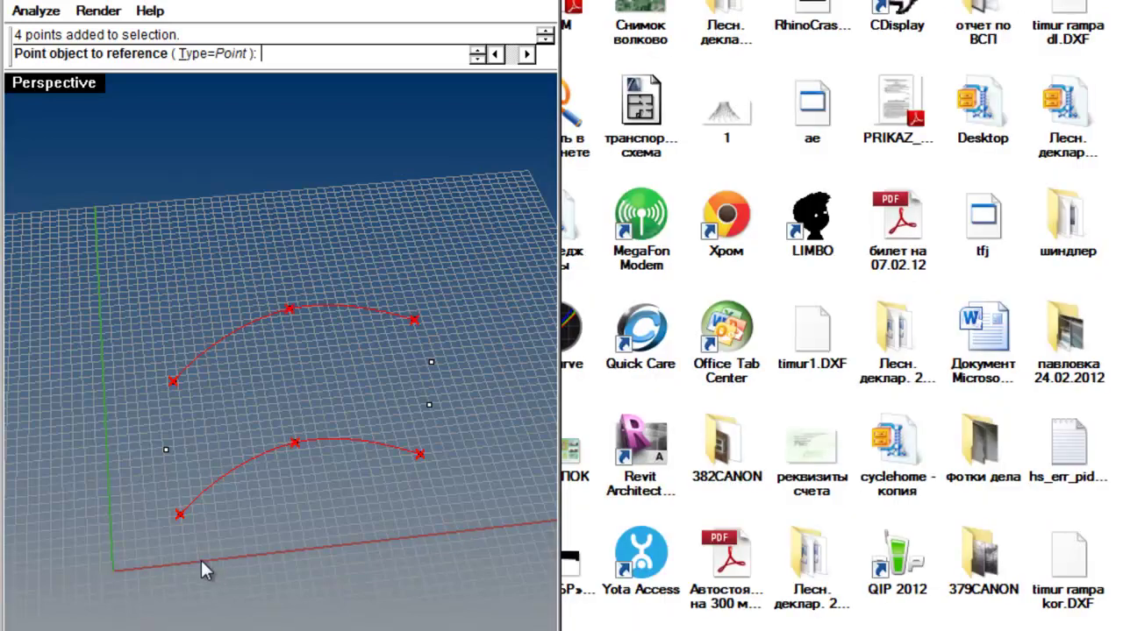
left_click(179, 517)
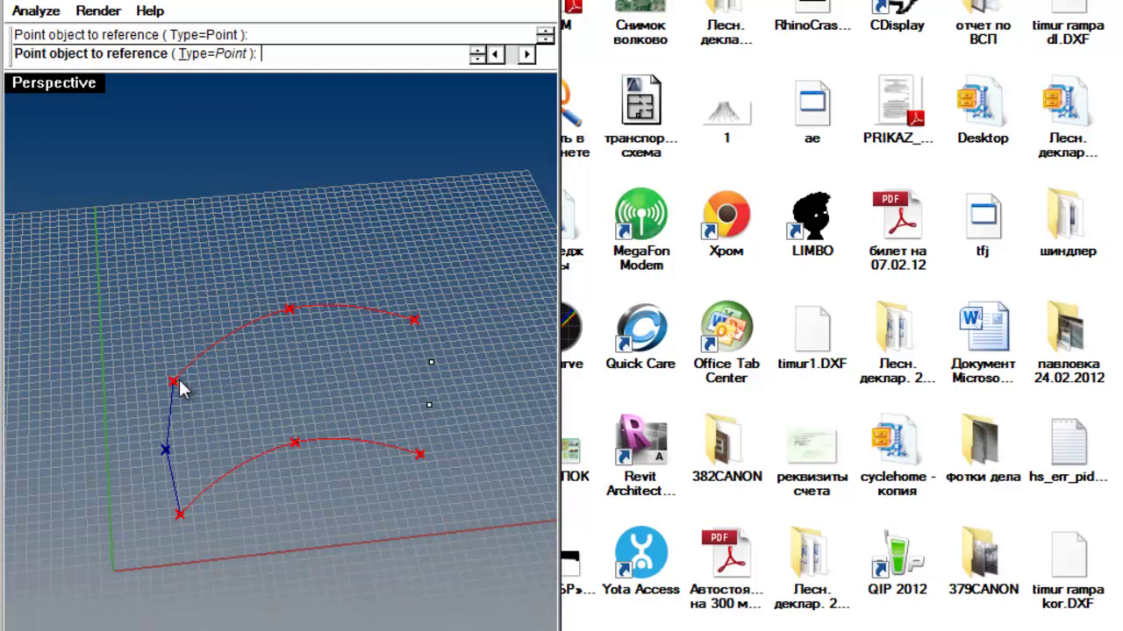
right_click(180, 383)
Set the fourth Point parameter to reference the far rail ends and the two points between them
right_click(686, 538)
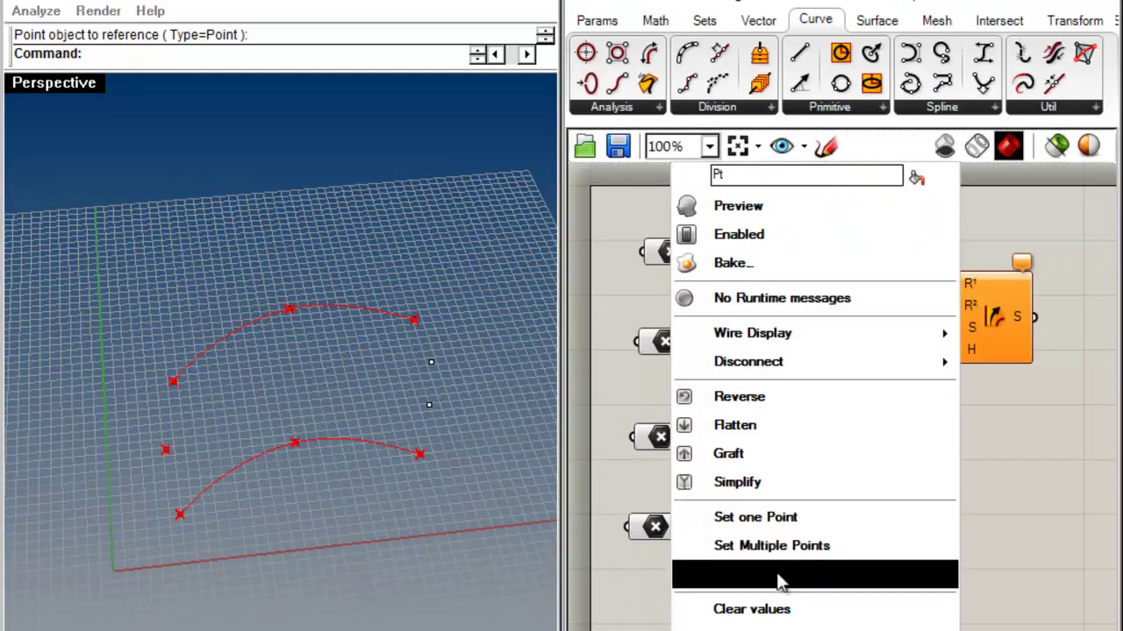
left_click(775, 544)
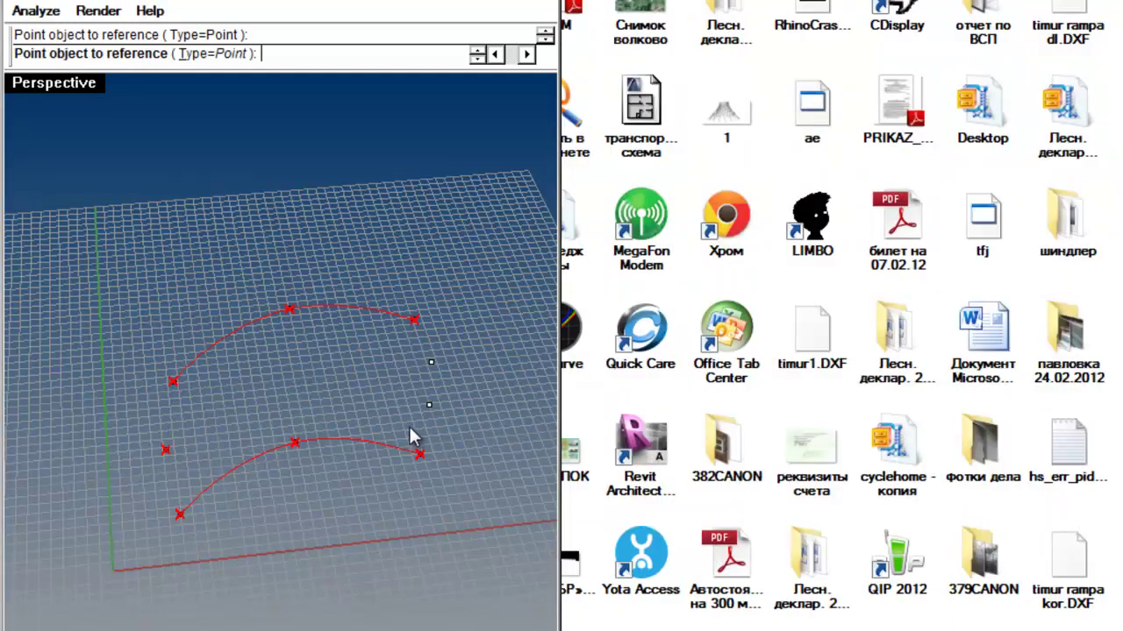
left_click(430, 361)
key("Return")
Wire the third Point parameter through an Interpolate and the fourth through a PolyLine, connecting both curves to Sweep2's S input
left_click_drag(778, 353, 691, 435, "alt")
left_click(828, 554)
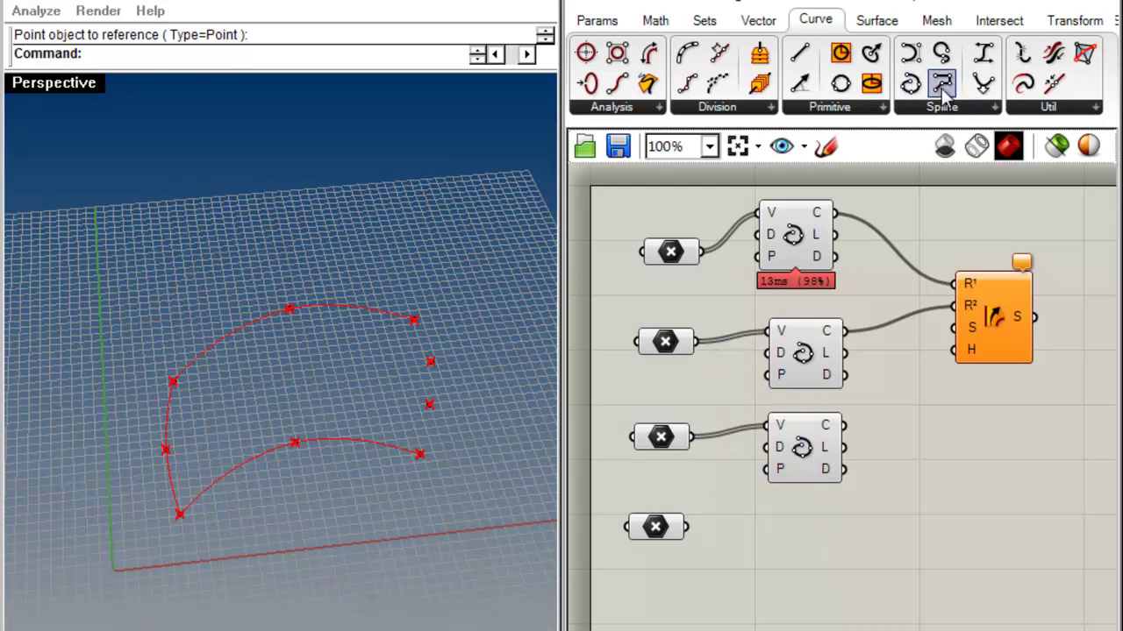
left_click_drag(942, 84, 690, 526)
left_click_drag(847, 427, 859, 554)
Reshape the two section curves by moving the interpolated section's middle point and the polyline section's two inner points
right_click_drag(158, 408, 181, 514)
left_click_drag(190, 502, 185, 430)
left_click_drag(381, 380, 323, 328)
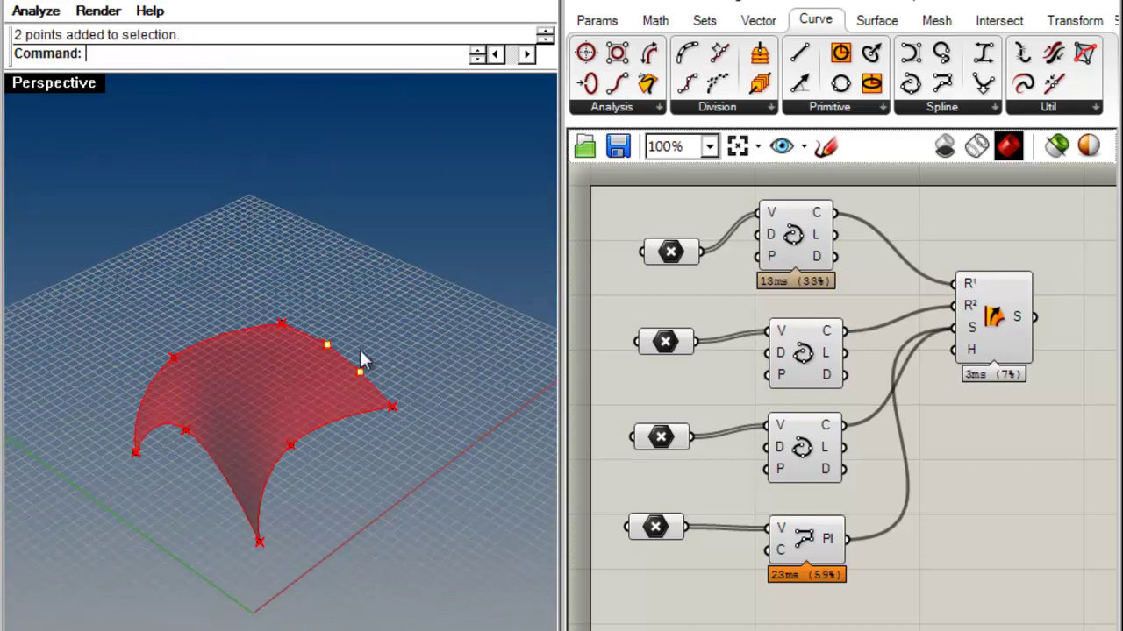
left_click_drag(366, 384, 383, 330)
Move the rail and section points one after another in the viewport to bend the swept surface into a twisted form
right_click_drag(384, 330, 200, 619)
left_click_drag(219, 596, 288, 397)
left_click_drag(159, 460, 176, 625)
left_click_drag(177, 503, 213, 538)
left_click_drag(174, 623, 205, 588)
left_click_drag(386, 467, 333, 428)
left_click_drag(383, 383, 351, 410)
left_click_drag(370, 337, 354, 422)
left_click_drag(335, 331, 379, 414)
left_click_drag(226, 349, 269, 350)
Adjust two more control points of the swept surface from other viewing angles, widening its open end
right_click_drag(317, 488, 182, 505)
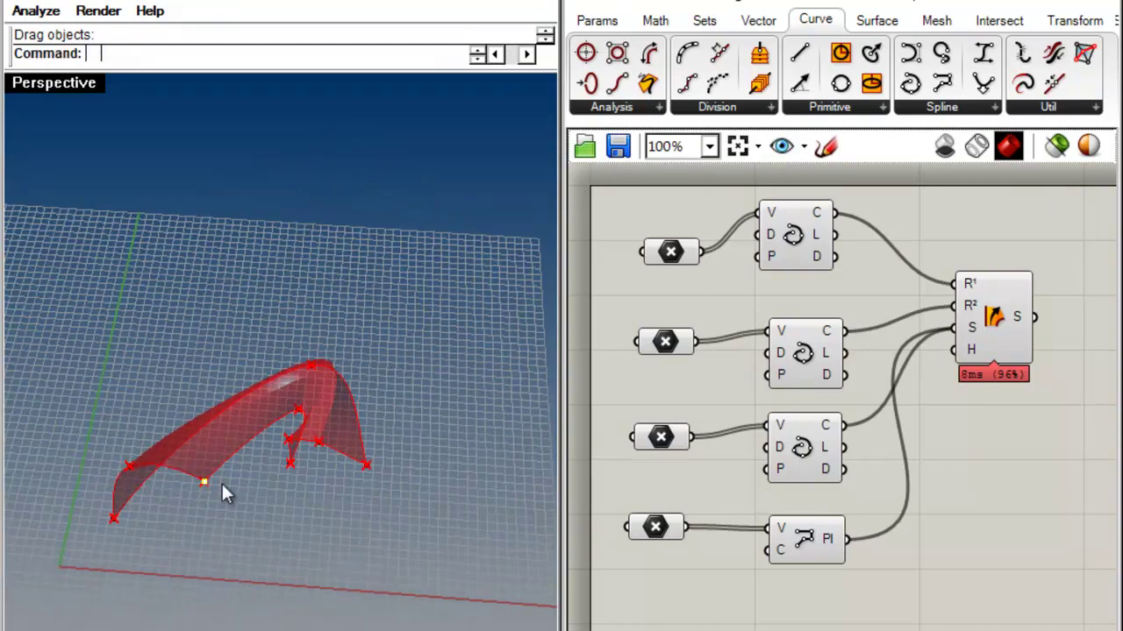
left_click_drag(204, 483, 250, 481)
right_click_drag(129, 467, 195, 547)
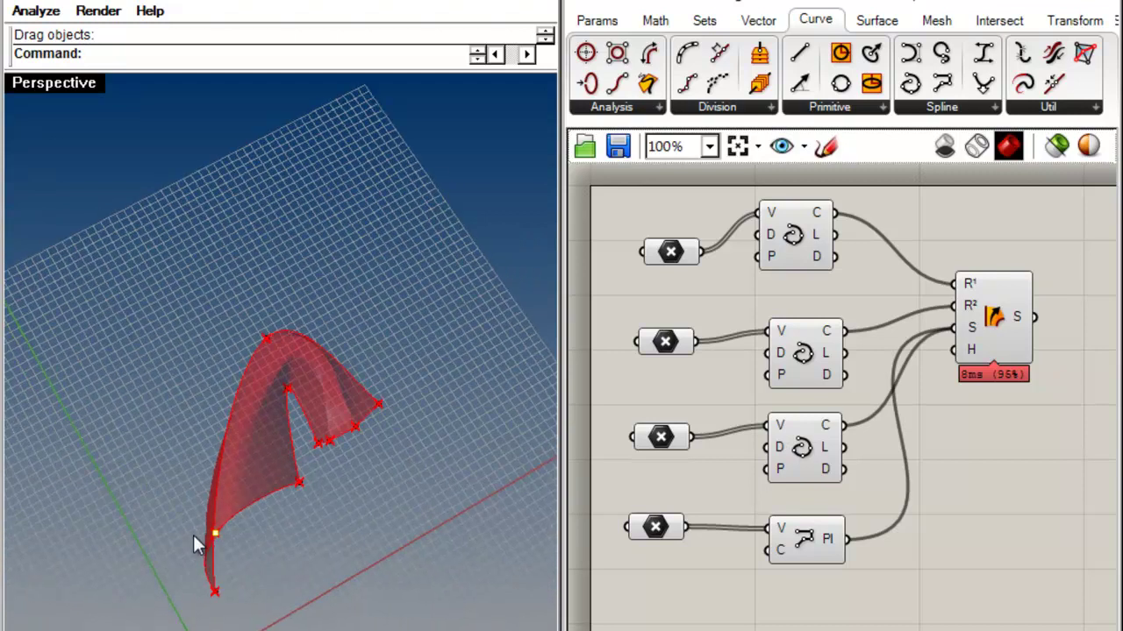
left_click_drag(226, 538, 316, 570)
right_click_drag(200, 595, 347, 445)
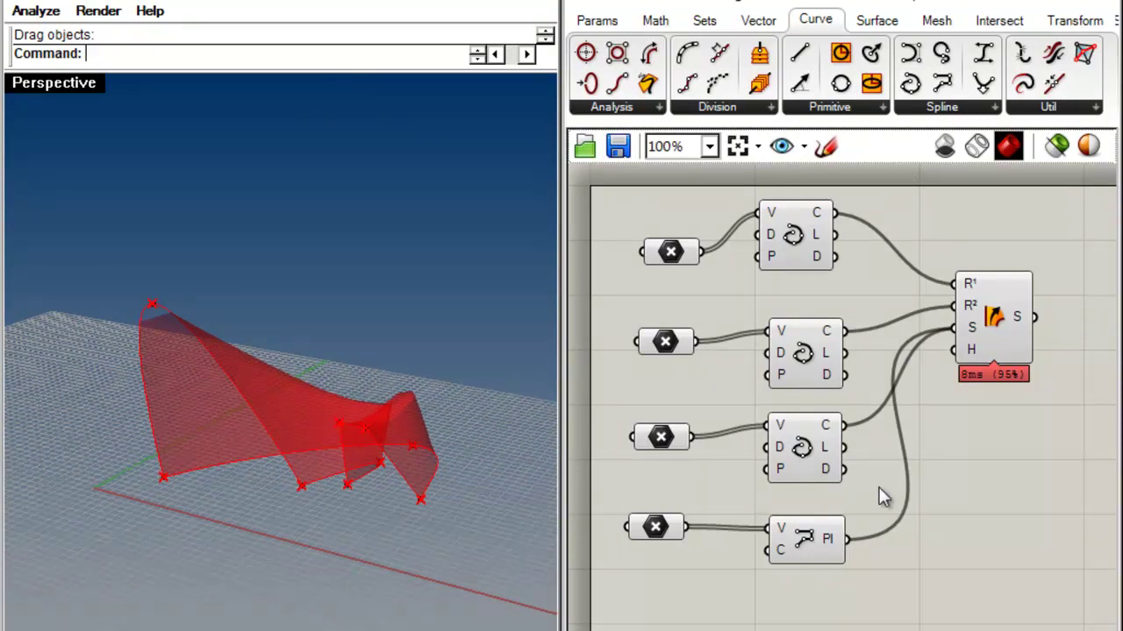
Turn off the preview of all Point, Interpolate and PolyLine components, and align the first Interpolate with the others
left_click_drag(831, 629, 618, 210)
middle_click(941, 294)
left_click(977, 227)
right_click_drag(135, 420, 140, 373)
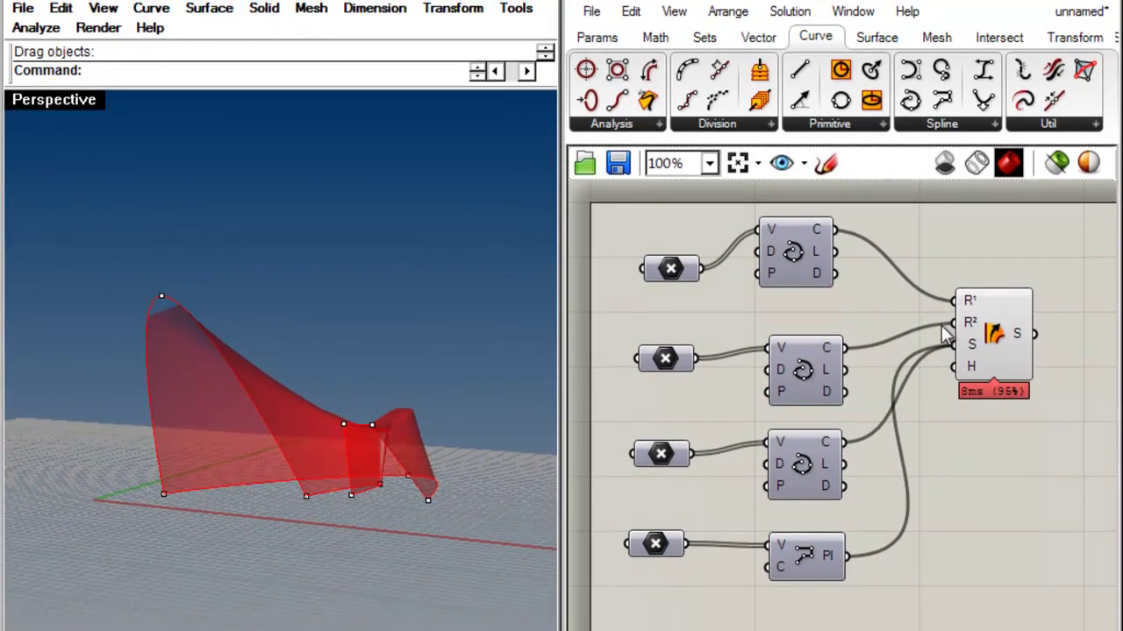
left_click_drag(785, 241, 797, 264)
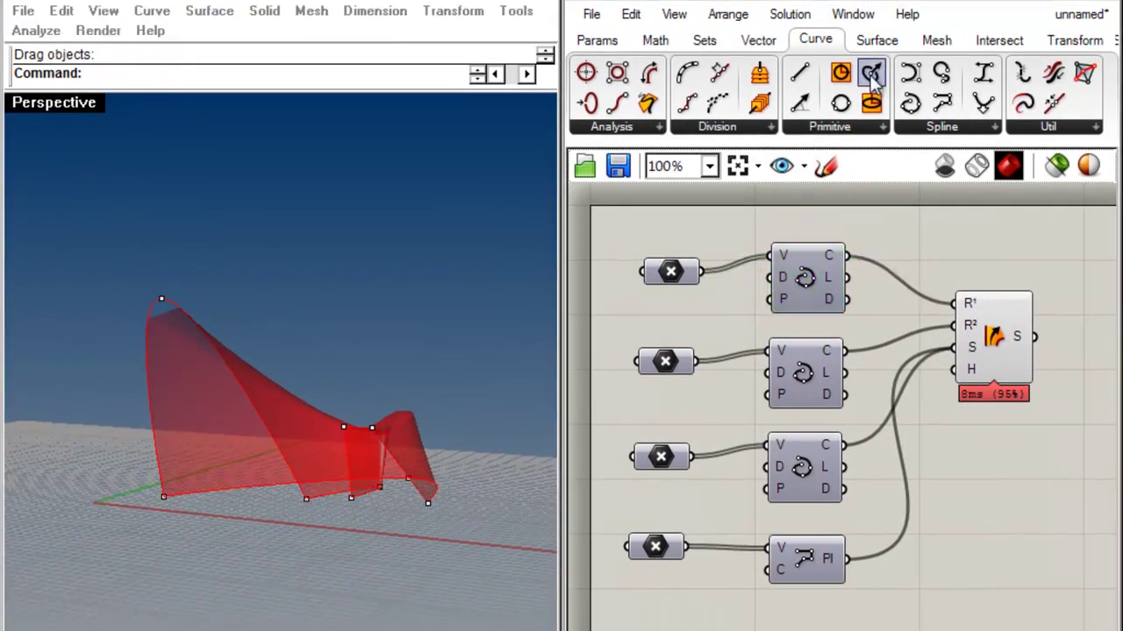
In the viewport preferences, change the document's Normal preview material to opaque white with saturation 0 and value 100
left_click(855, 16)
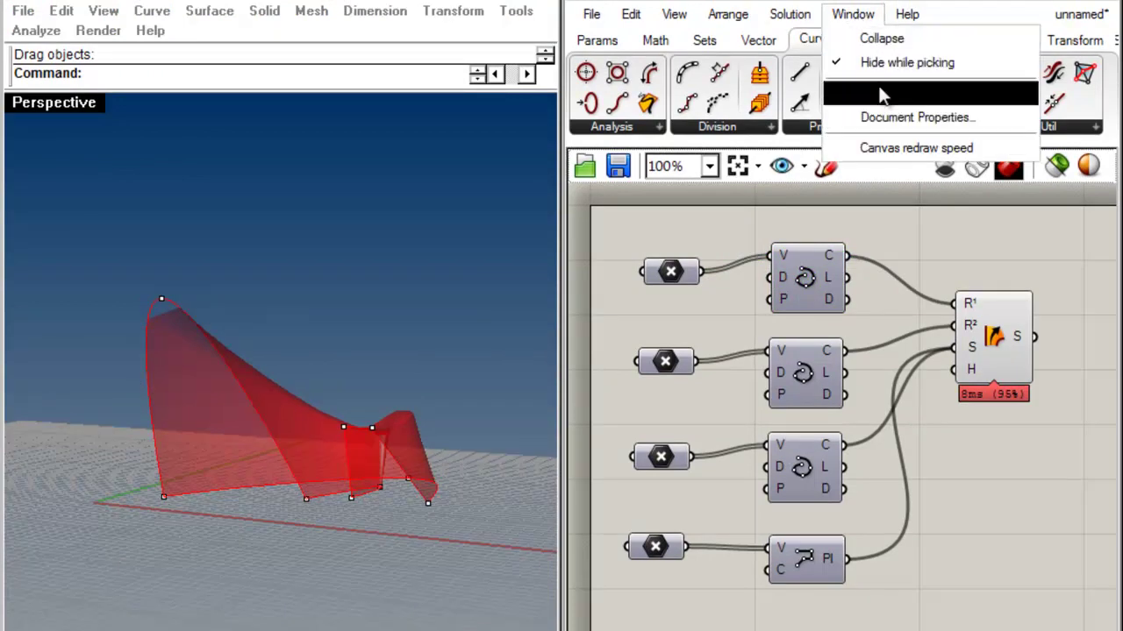
left_click(888, 95)
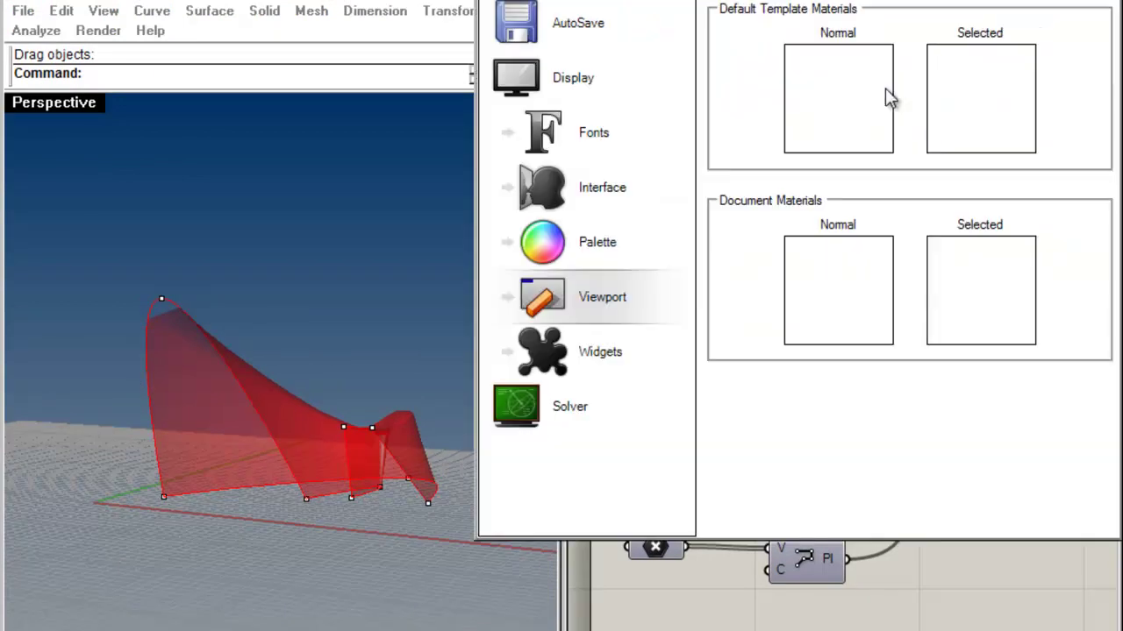
left_click(833, 284)
mouse_move(860, 383)
left_mouse_down()
mouse_move(993, 359)
mouse_move(961, 383)
mouse_move(934, 352)
mouse_move(1015, 353)
mouse_move(1006, 367)
mouse_move(1013, 351)
left_mouse_up()
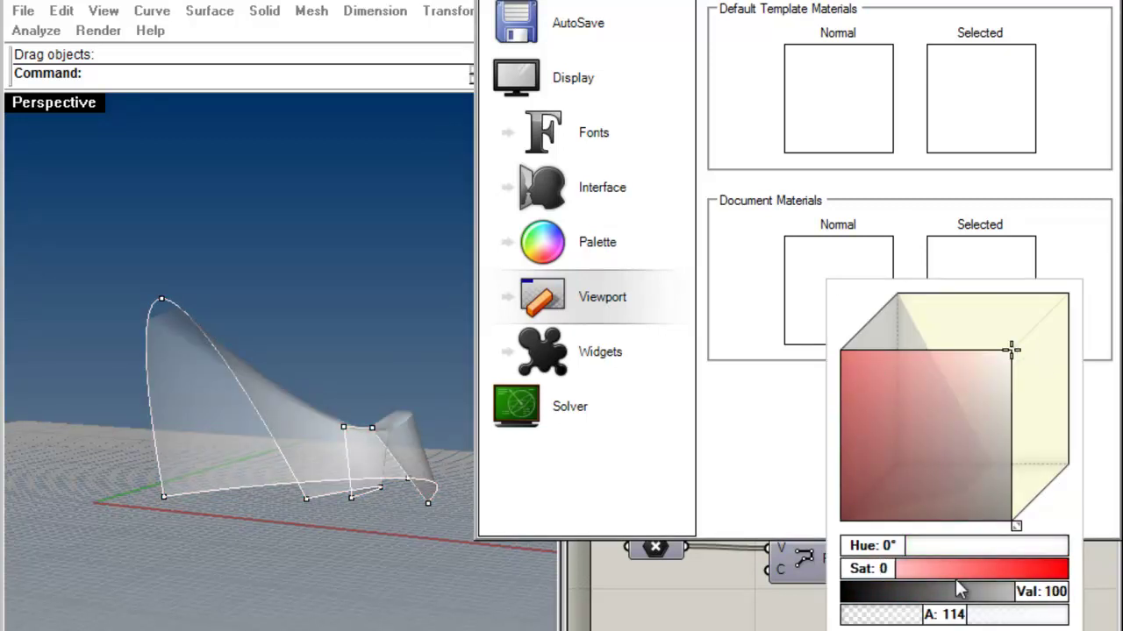
left_click_drag(949, 618, 1083, 625)
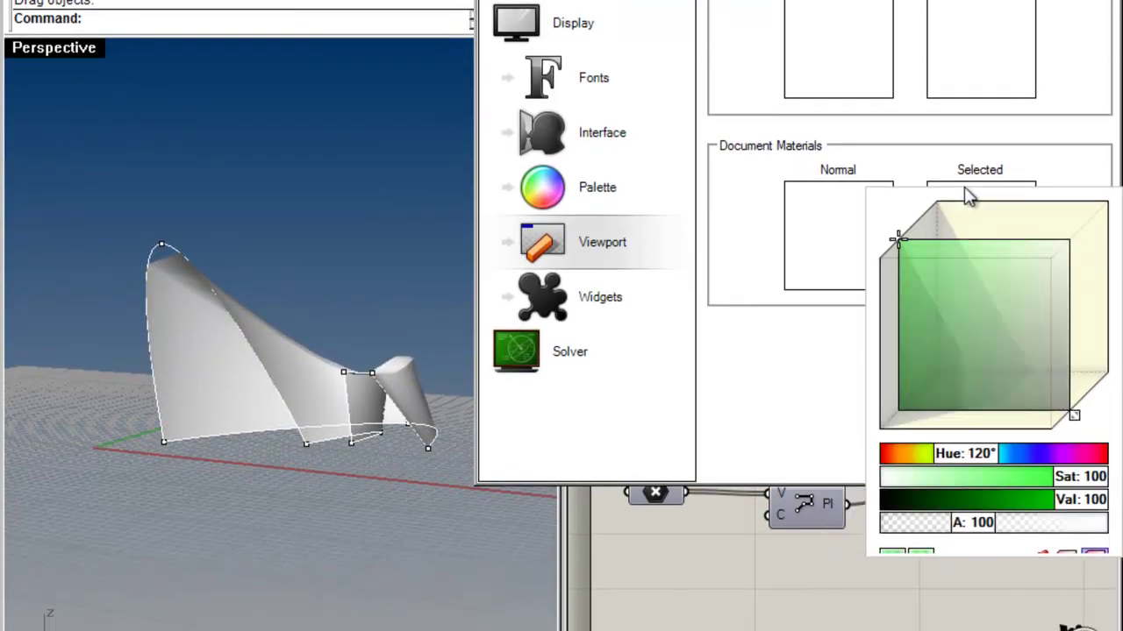
Check the Selected document material, close the preferences and compare the Sweep2 surface selected and unselected from several angles
left_click(962, 287)
mouse_move(986, 272)
left_mouse_down()
mouse_move(896, 232)
mouse_move(901, 248)
mouse_move(898, 223)
mouse_move(930, 263)
mouse_move(874, 316)
left_mouse_up()
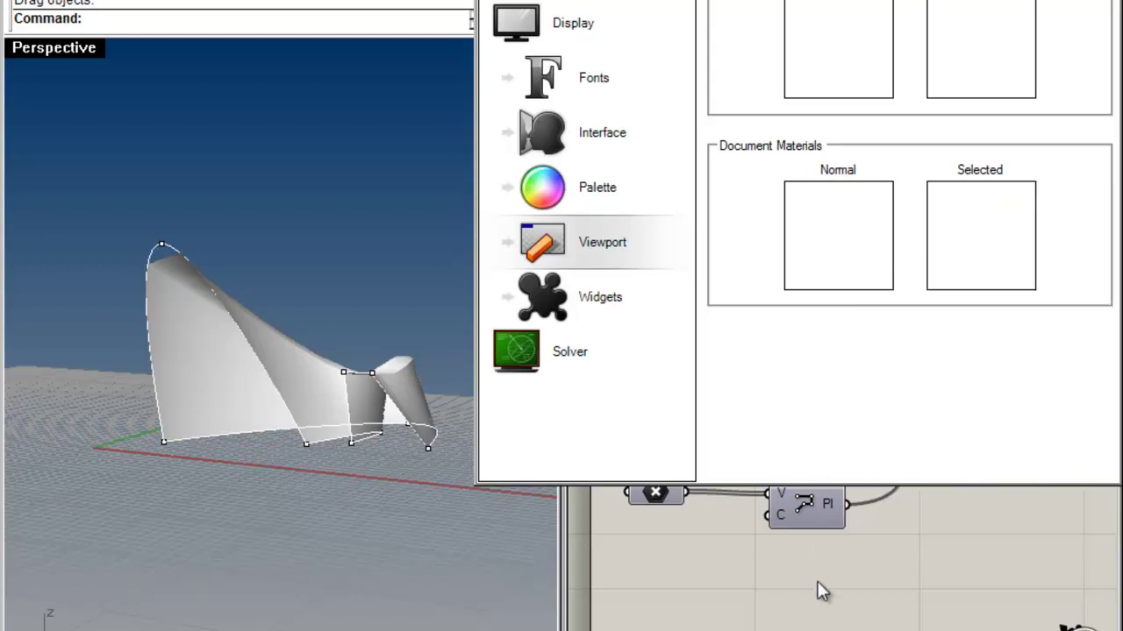
left_click(997, 279)
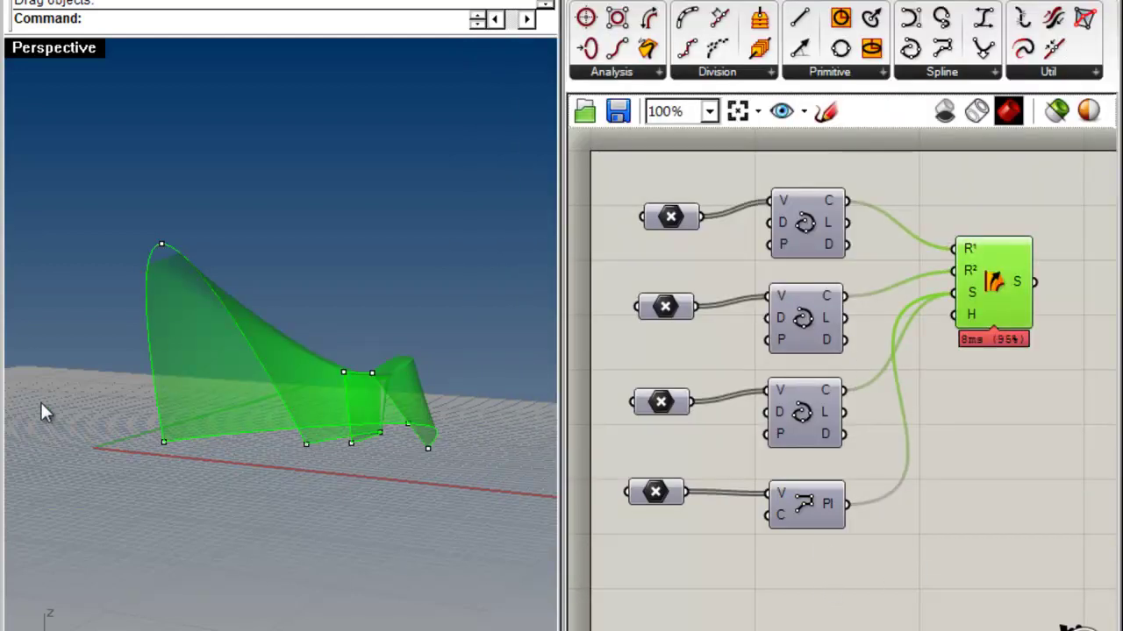
right_click_drag(55, 414, 132, 456)
left_click(1007, 454)
right_click_drag(351, 456, 141, 351)
left_click(1007, 297)
left_click(998, 460)
right_click_drag(123, 261, 268, 289)
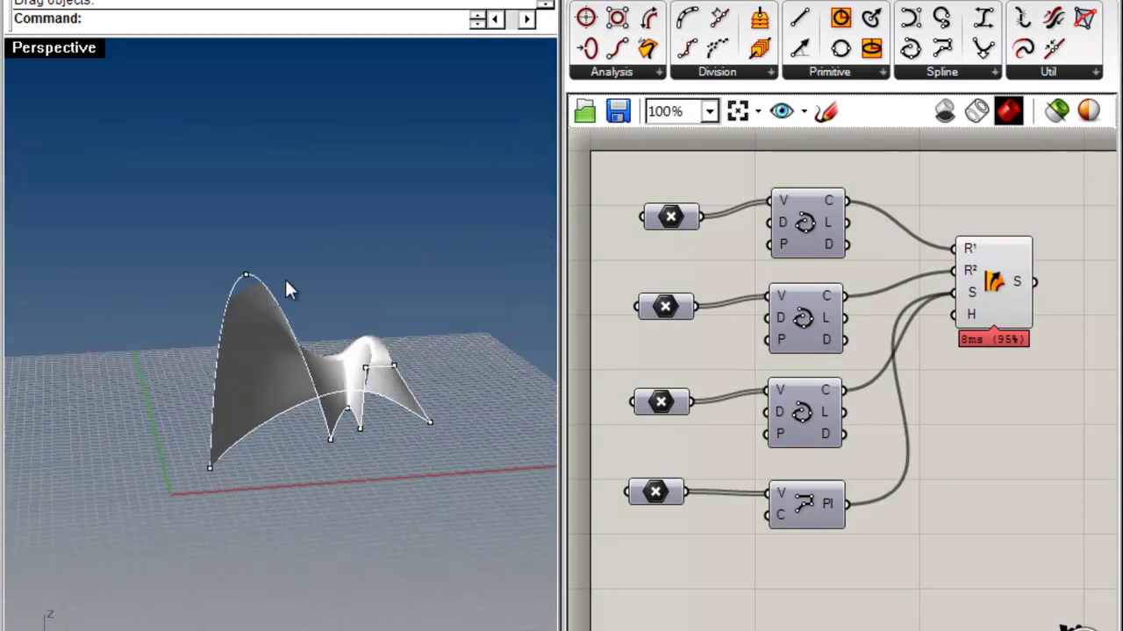
Move the Sweep2 component farther right and down from the curve components, and review the surface from another angle
right_click_drag(942, 384, 850, 365)
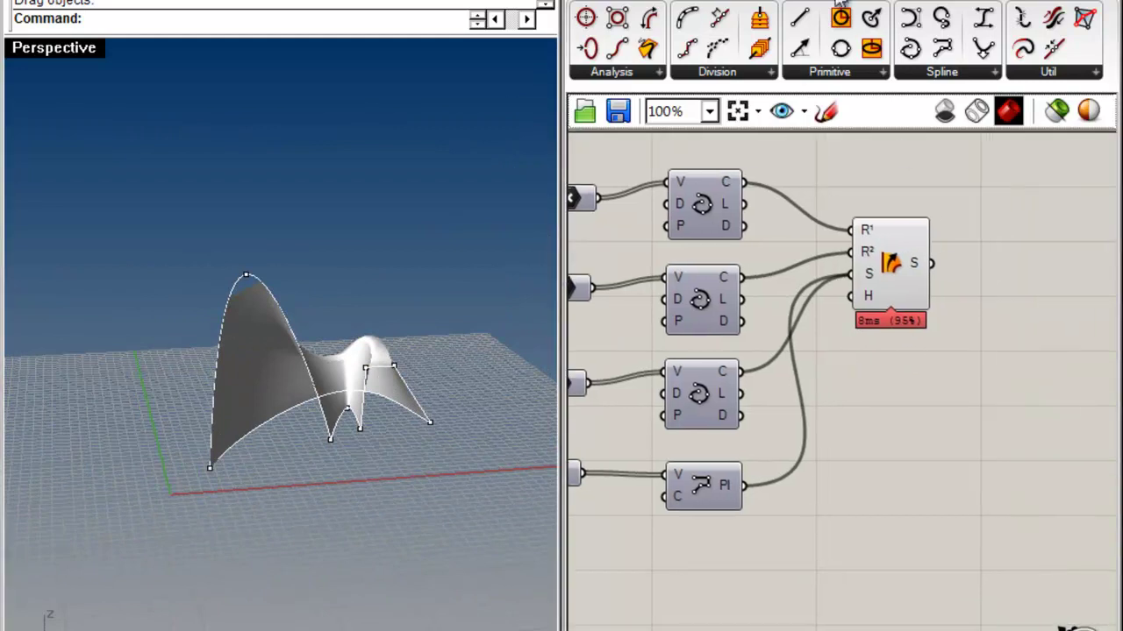
mouse_move(894, 307)
left_mouse_down()
mouse_move(904, 355)
mouse_move(913, 317)
left_mouse_up()
left_click(907, 396)
left_click(950, 428)
right_click_drag(952, 384, 846, 386)
right_click_drag(467, 327, 267, 389)
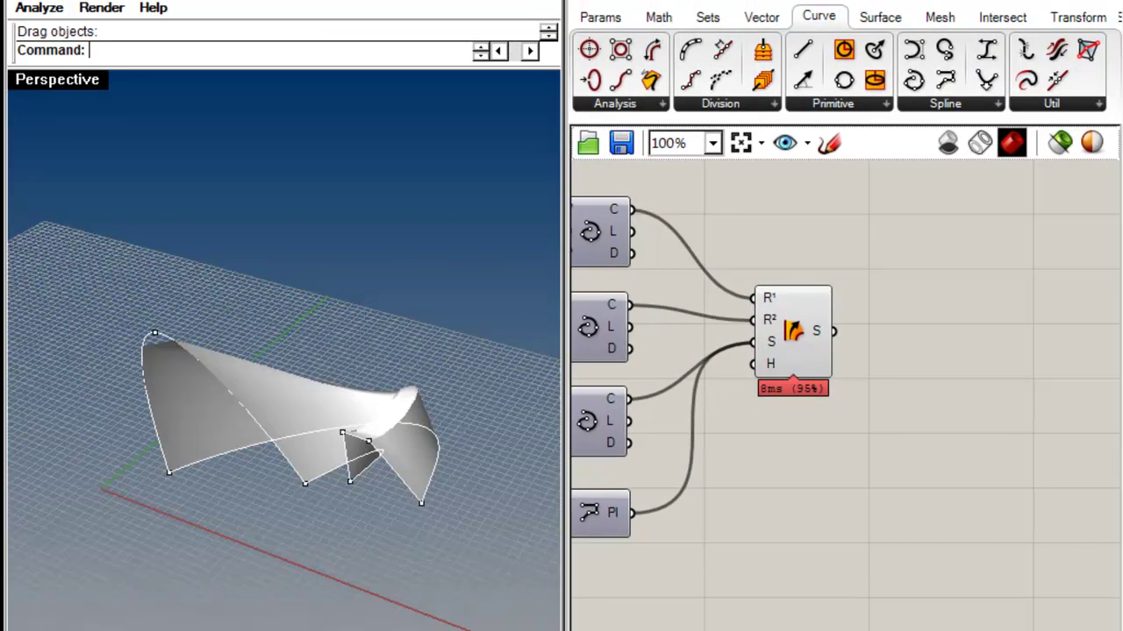
Add a Custom Preview component beside Sweep2 and check the description of its shader input
left_click(598, 17)
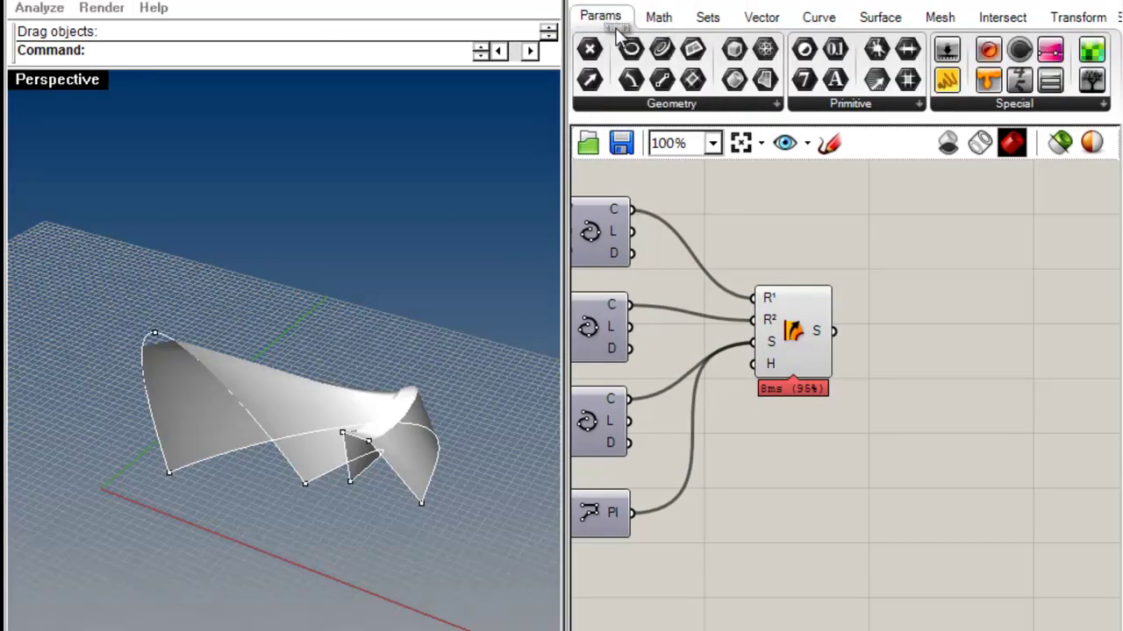
left_click(1079, 105)
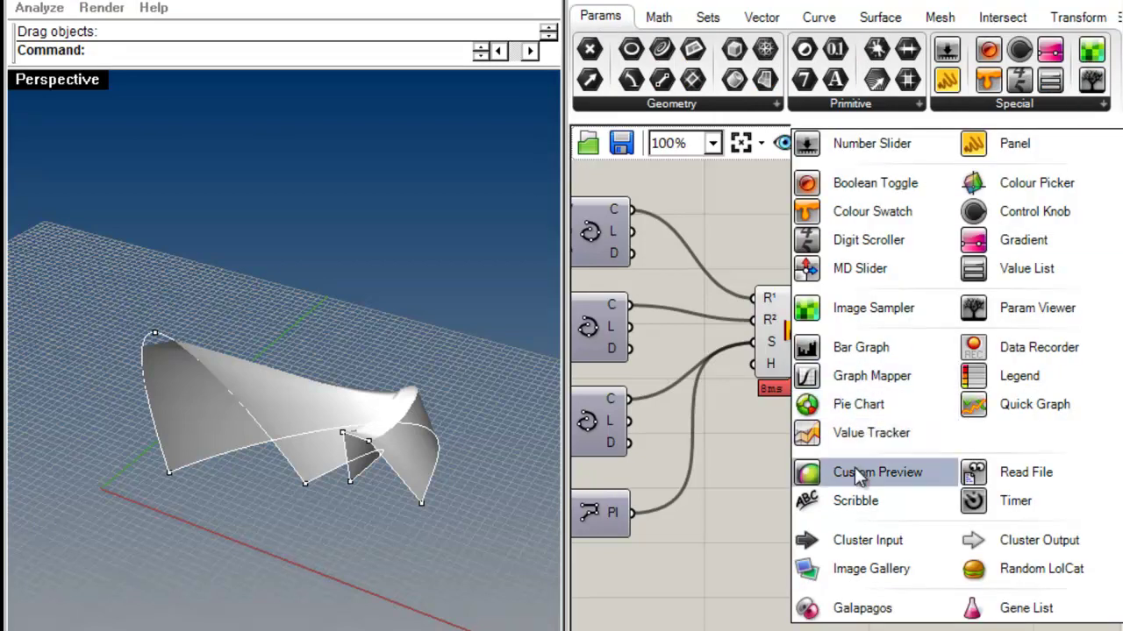
left_click(877, 472)
left_click(1048, 311)
scroll(1043, 313, "up", 5)
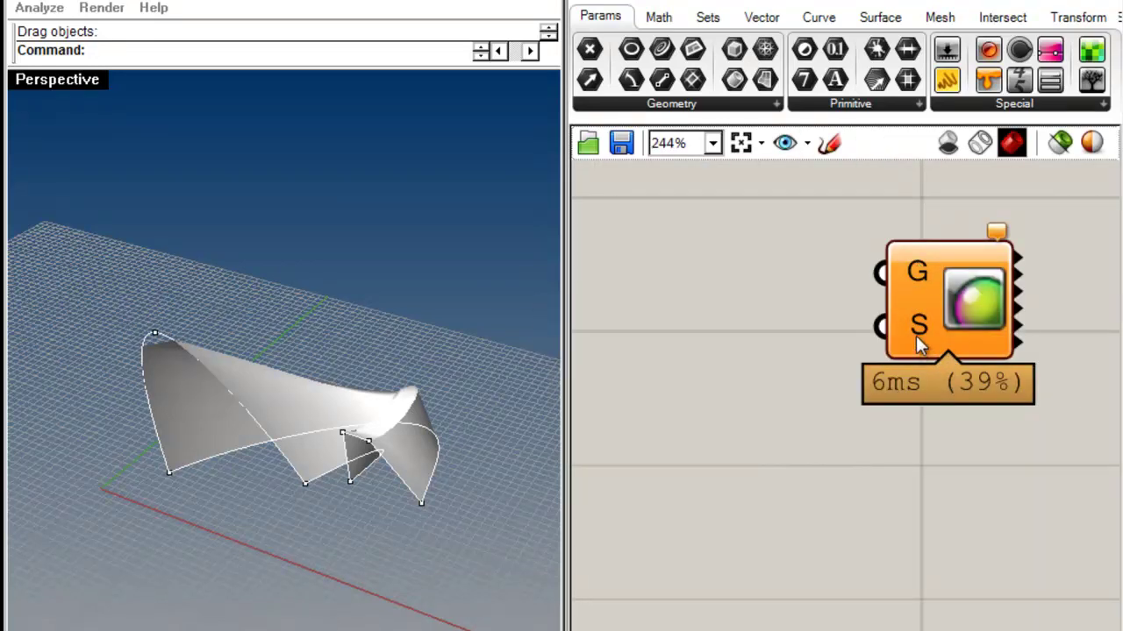
mouse_move(919, 344)
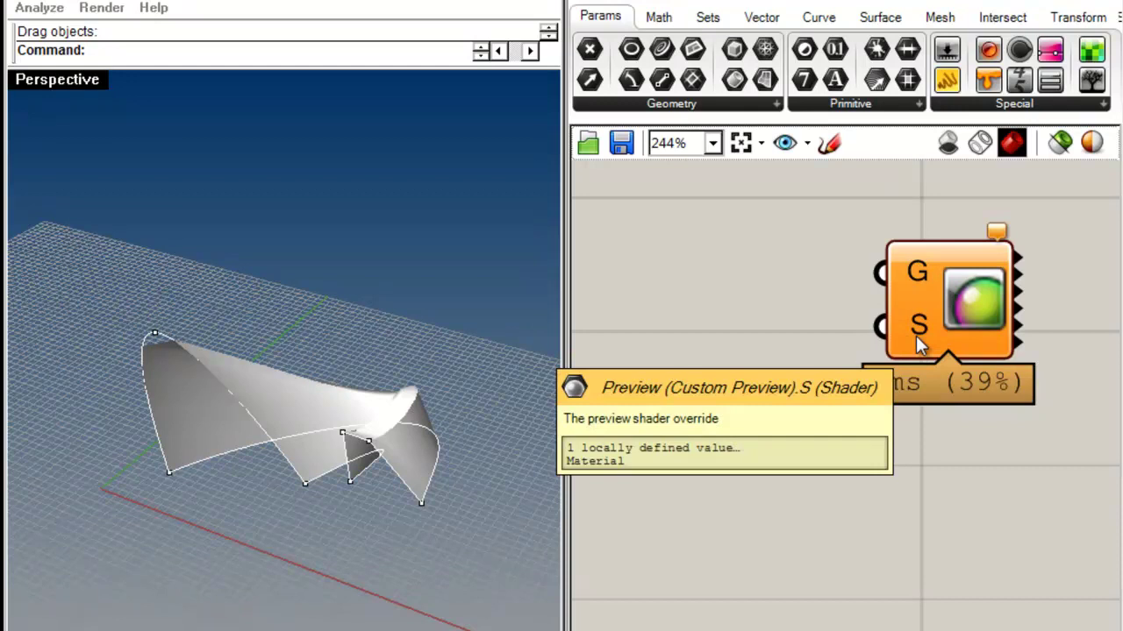
Move the Custom Preview component closer to the Sweep2 component
right_click_drag(937, 461, 825, 514)
right_click_drag(908, 336, 900, 373)
left_click(681, 393)
left_click(764, 385)
scroll(706, 388, "down", 2)
left_click_drag(900, 379, 808, 393)
Connect Sweep2's surface output to the geometry input of Custom Preview
right_click_drag(744, 487, 910, 488)
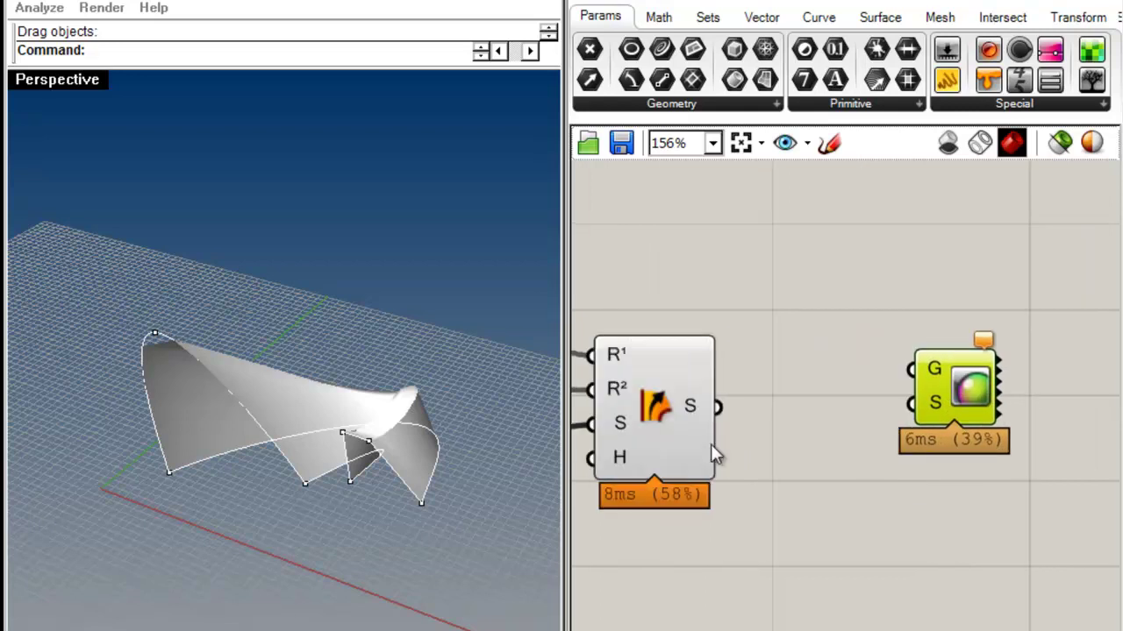
right_click_drag(320, 445, 223, 496)
right_click_drag(363, 263, 266, 442)
right_click_drag(917, 544, 719, 518)
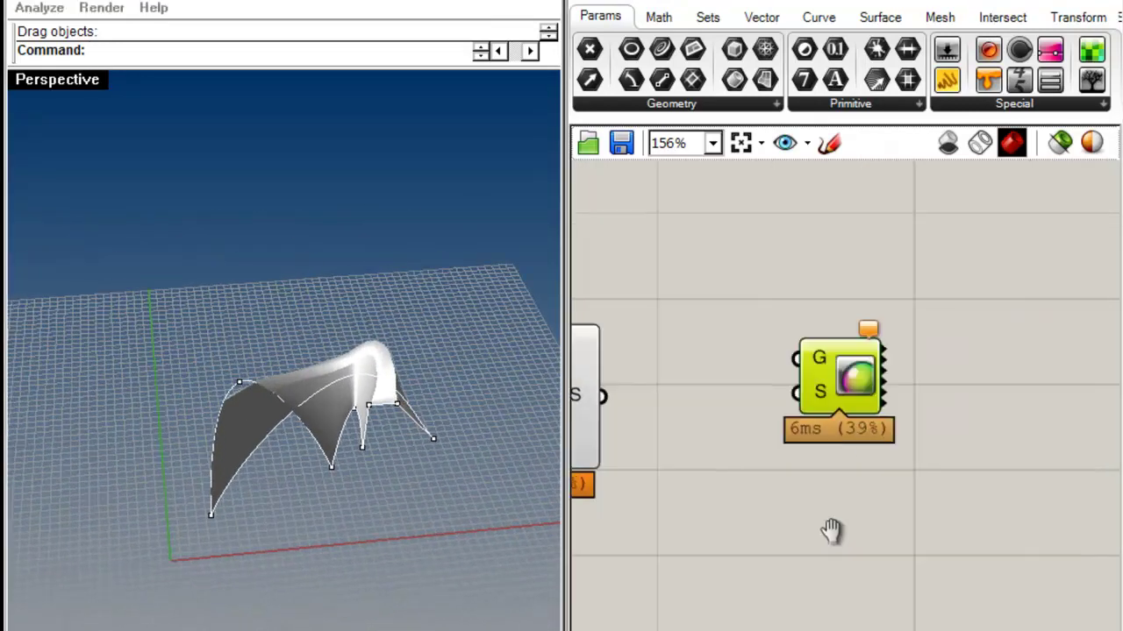
right_click_drag(728, 354, 973, 328)
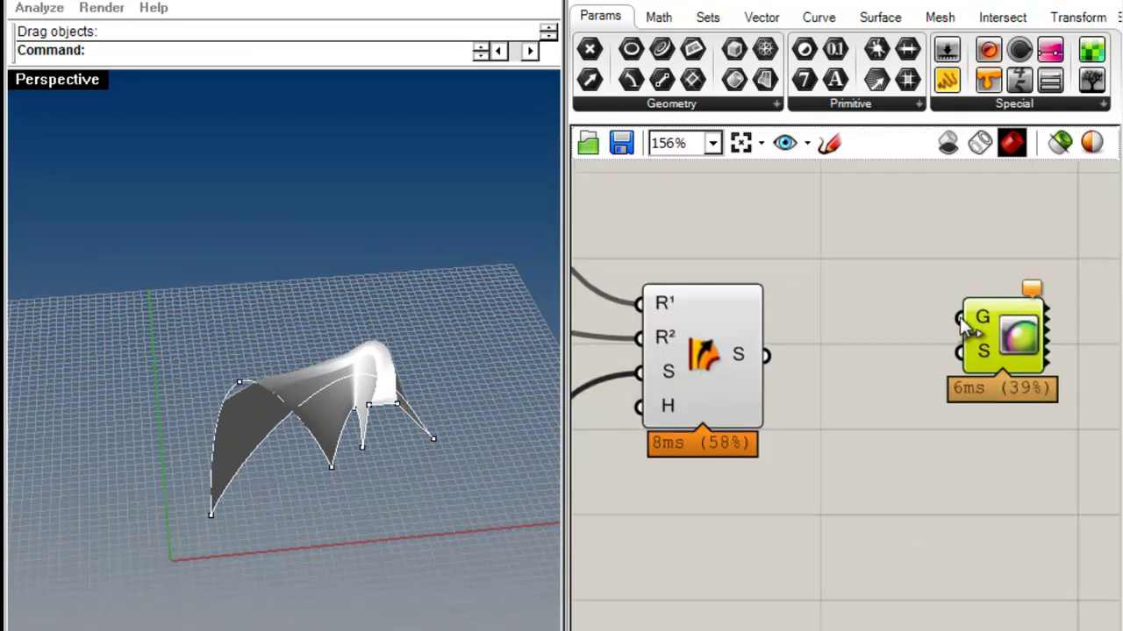
left_click(726, 365)
Turn off the preview of the Sweep2 component
right_click_drag(874, 464, 712, 394)
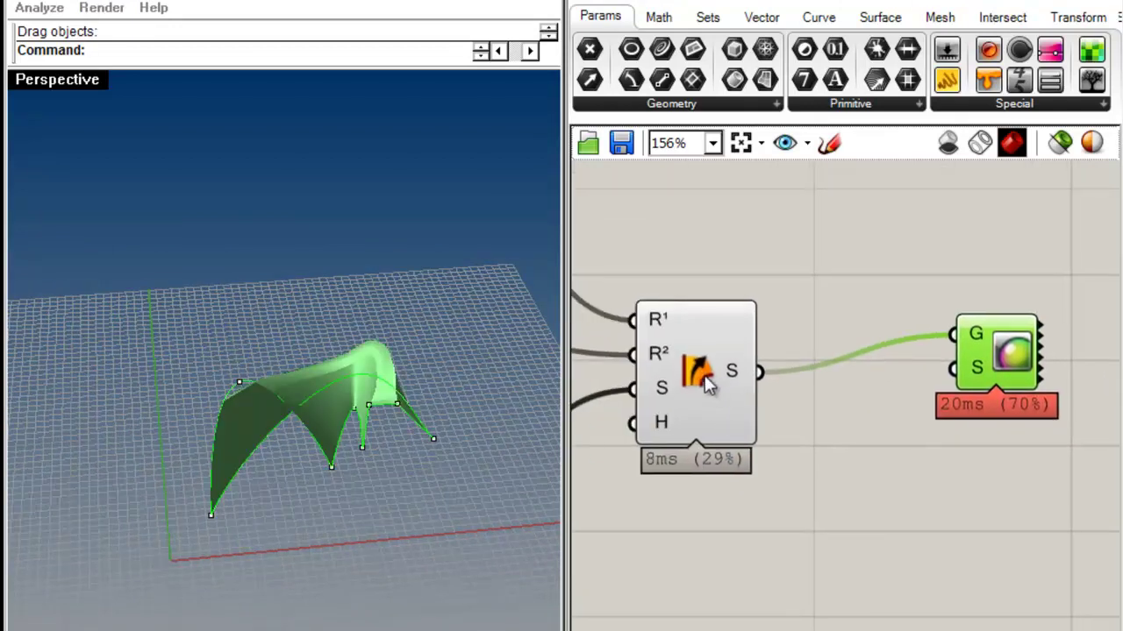
right_click(721, 379)
left_click(721, 379)
Move the Custom Preview component farther from Sweep2 and level it with the surface output
right_click_drag(918, 422, 842, 422)
left_click_drag(908, 370, 1008, 415)
left_click(980, 529)
right_click_drag(195, 441, 263, 421)
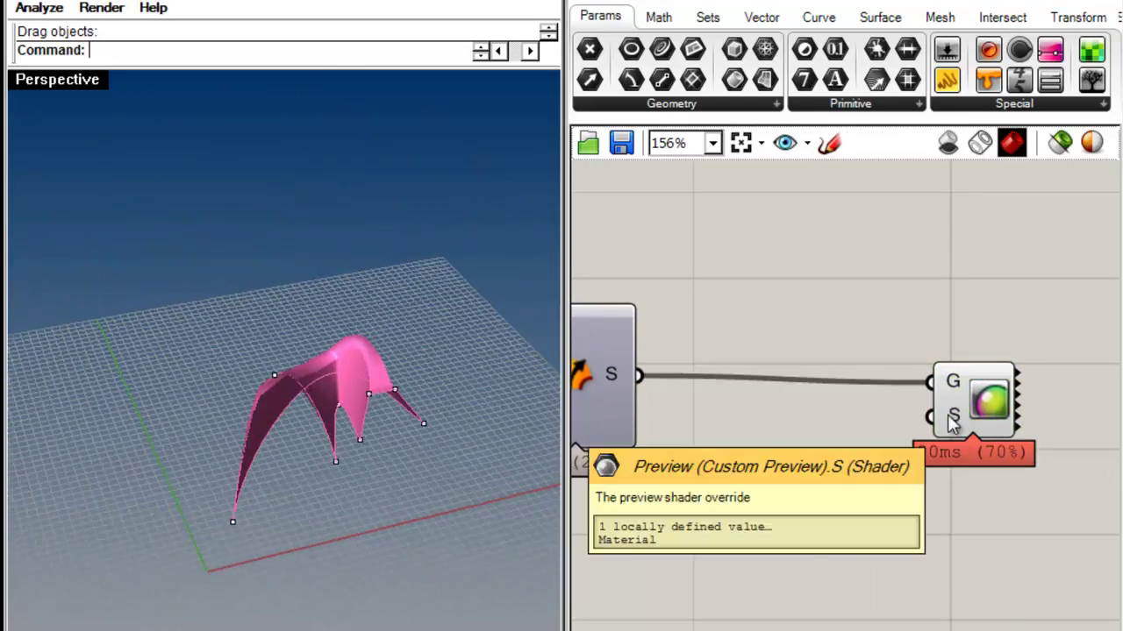
left_click_drag(984, 408, 994, 398)
left_click(984, 534)
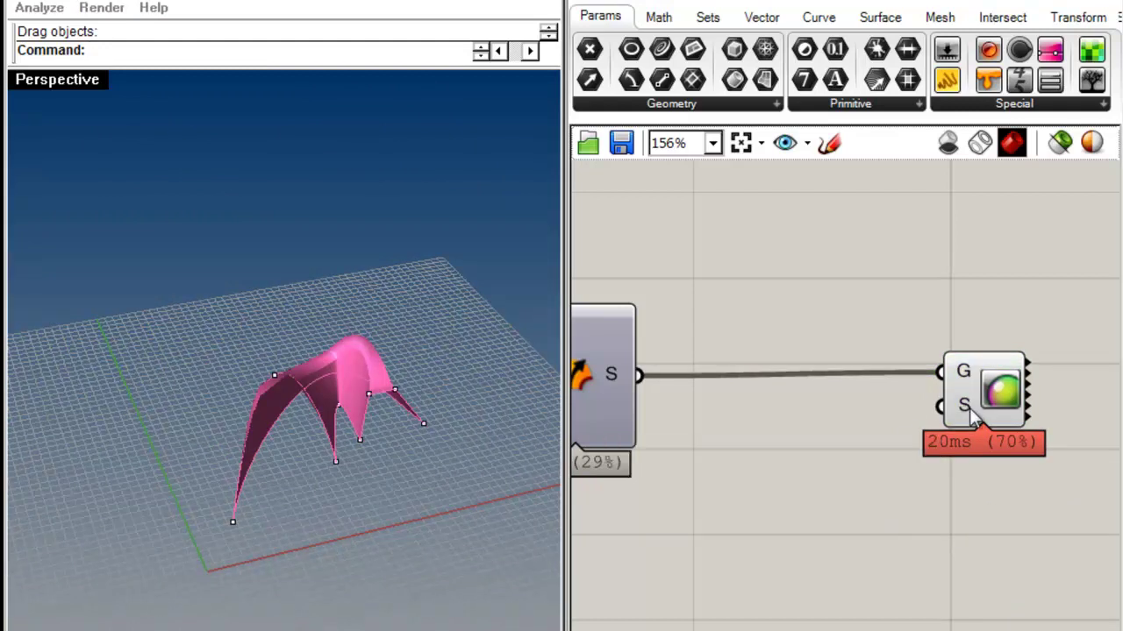
Place a Colour Swatch below the geometry wire and connect it to Custom Preview's shader input
right_click_drag(874, 536, 855, 452)
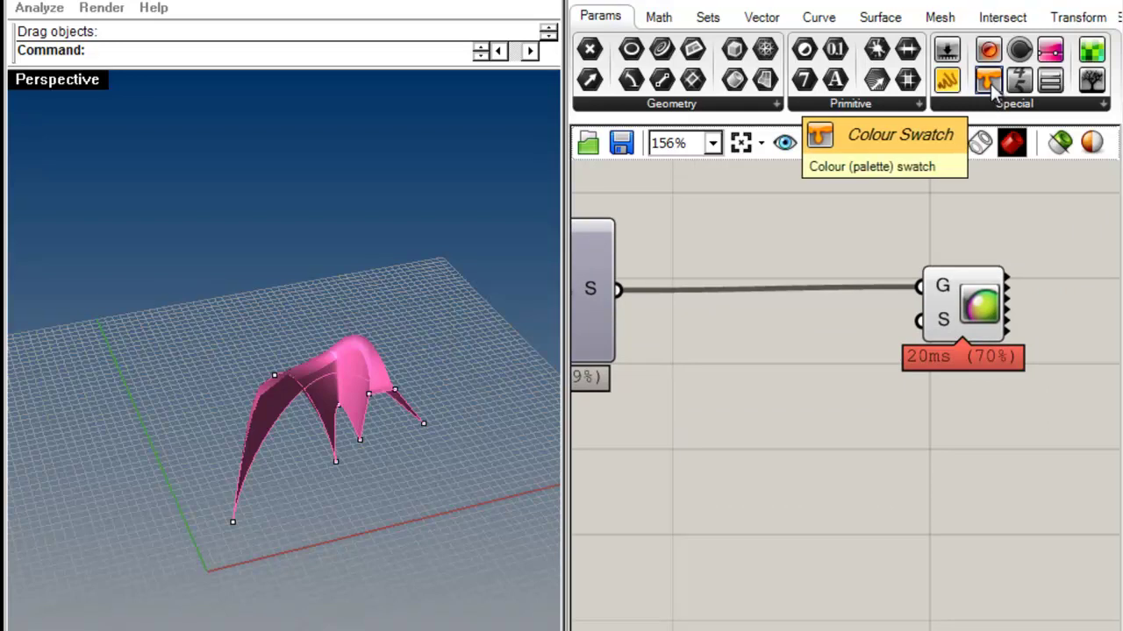
left_click_drag(989, 82, 912, 289)
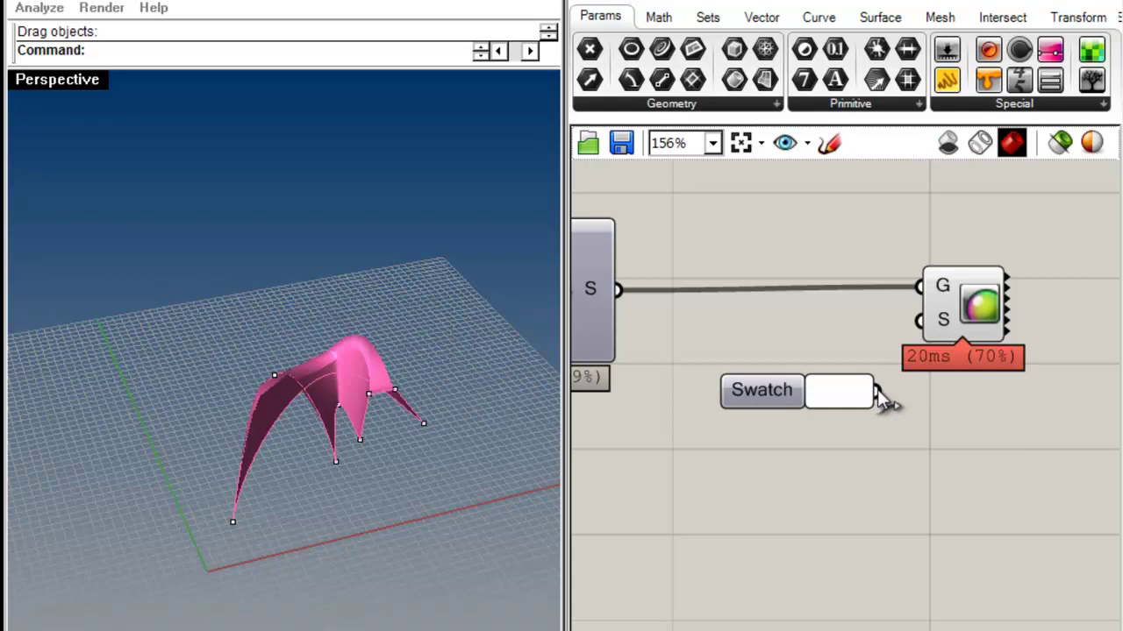
left_click_drag(909, 332, 912, 330)
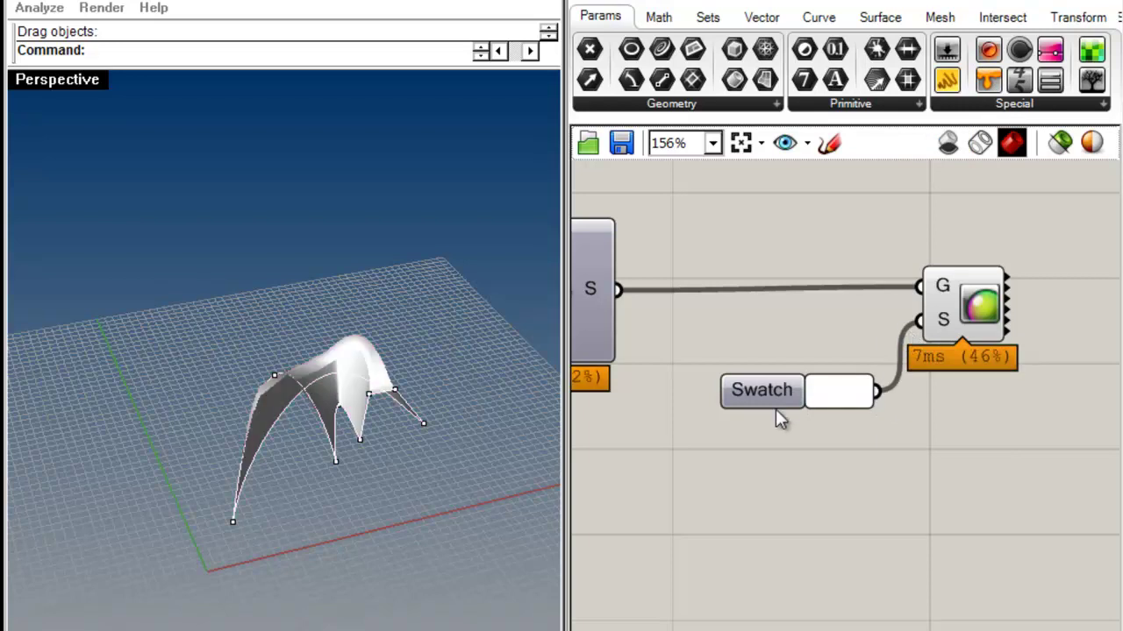
Try a muted red with saturation 43 on the Swatch and return it to white with saturation 0
left_click(831, 392)
left_click(901, 421)
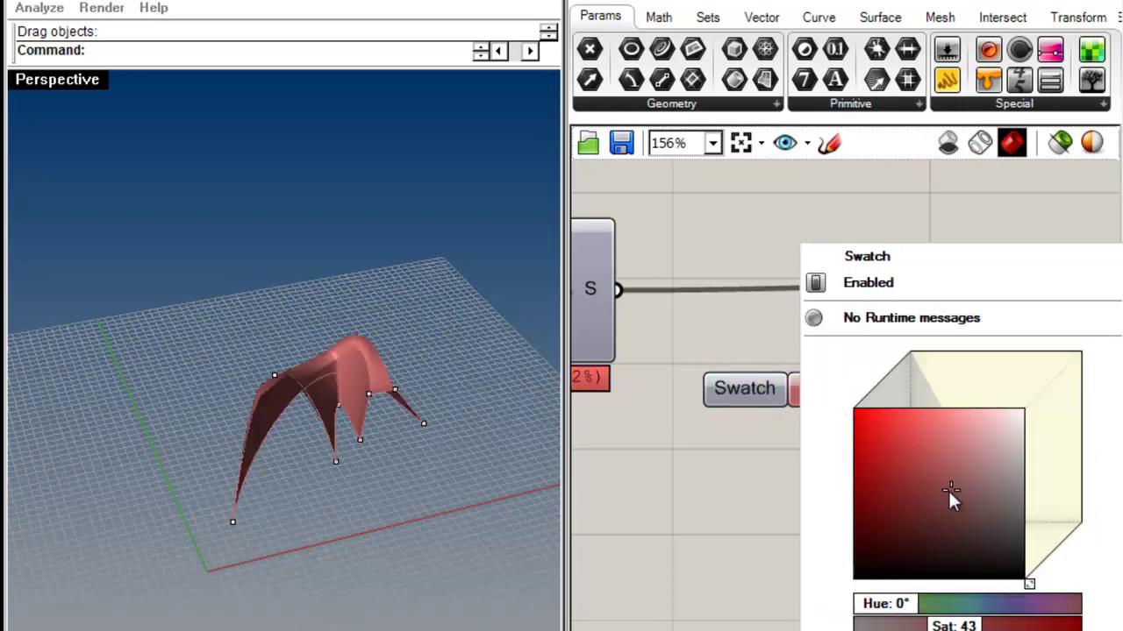
left_click_drag(941, 478, 1032, 406)
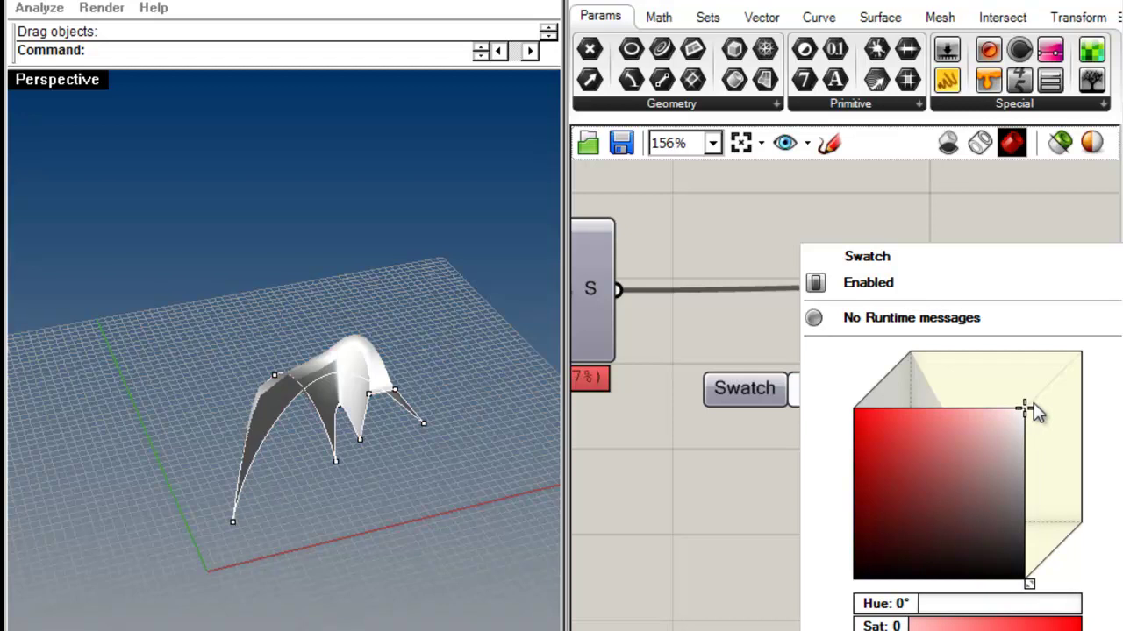
left_click(752, 478)
right_click_drag(252, 450, 559, 316)
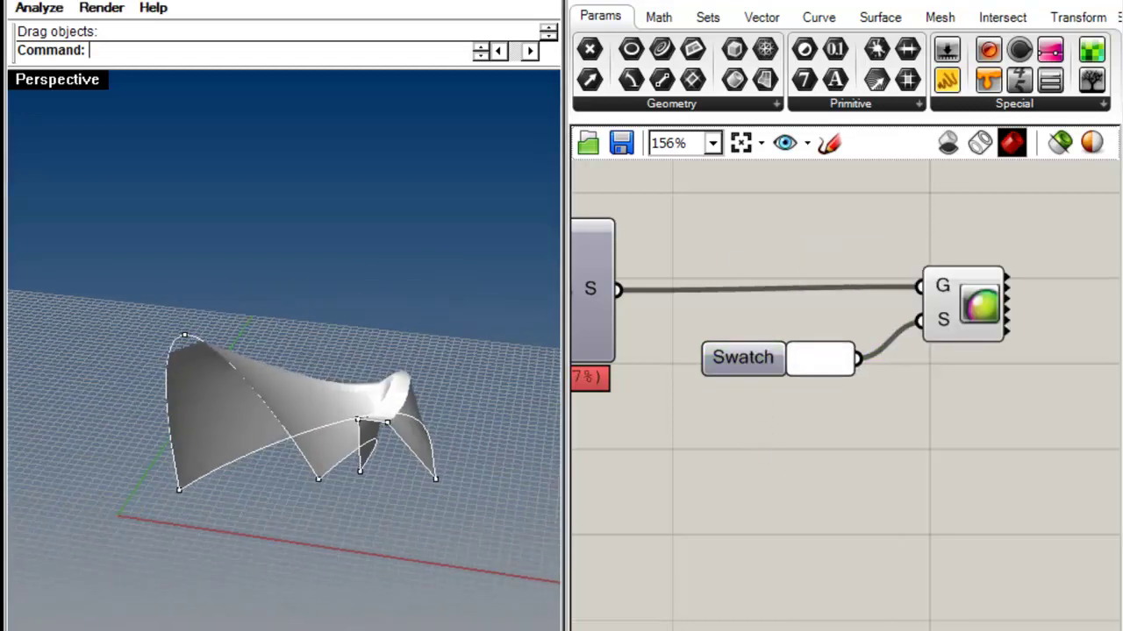
Add a Colour Picker set to saturation 23 and value 59, and connect it to Custom Preview's shader input in place of the Swatch
left_click(971, 105)
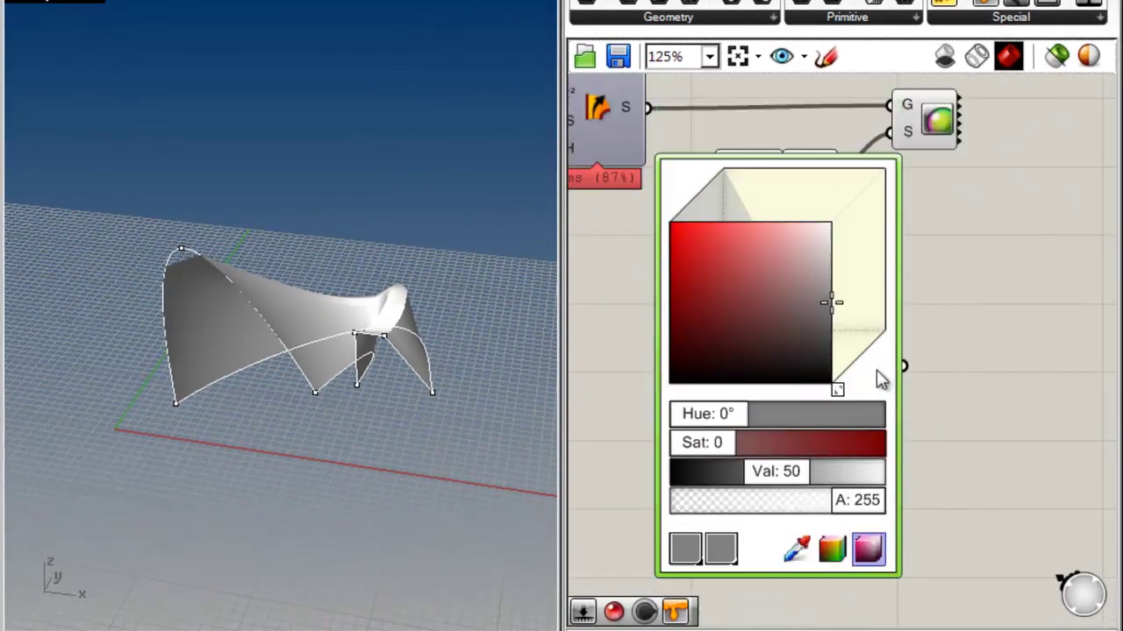
right_click_drag(883, 376, 825, 430)
left_click(754, 265)
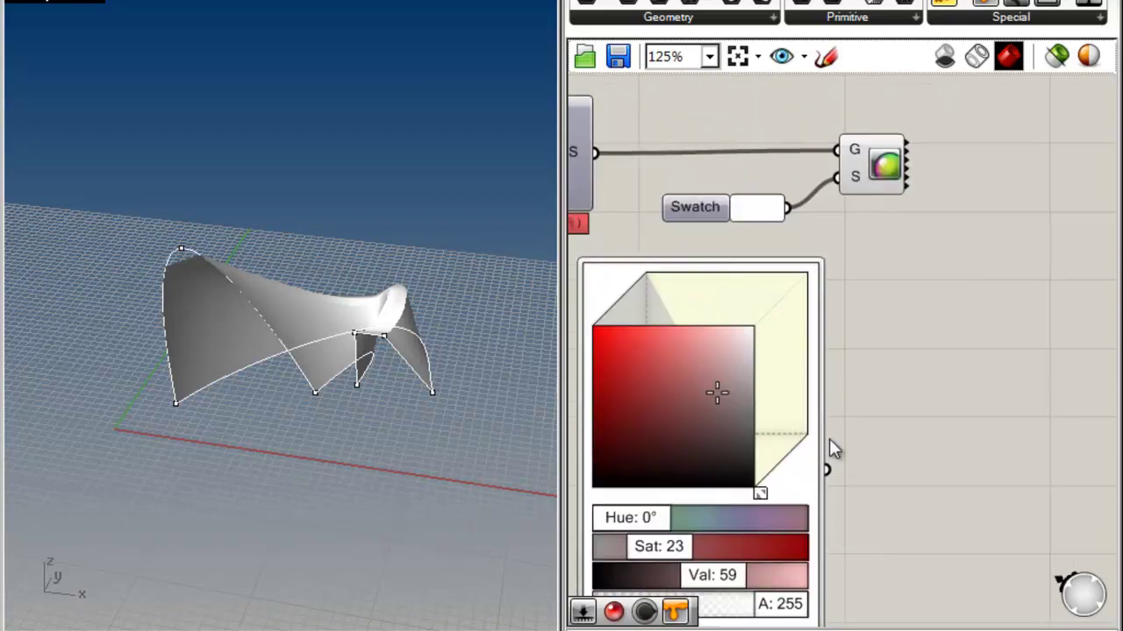
left_click_drag(841, 182, 839, 179)
left_click_drag(890, 180, 1011, 176)
left_click(1010, 416)
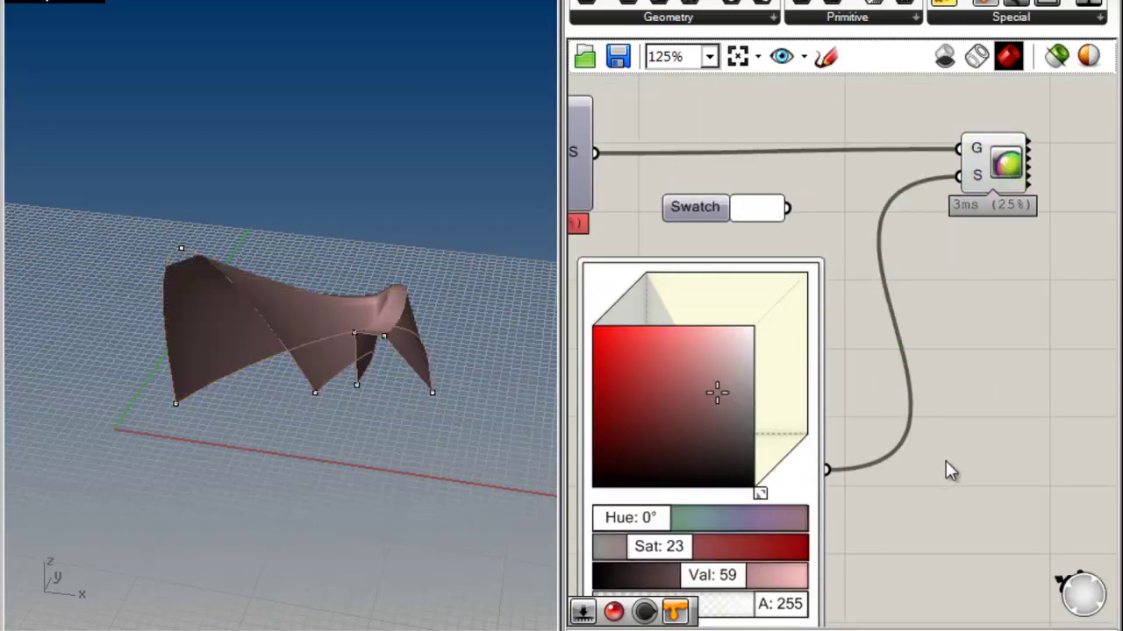
Set the Colour Picker to white with saturation 0 and value 100
right_click_drag(923, 451, 971, 378)
right_click_drag(814, 407, 830, 388)
left_click_drag(826, 377, 881, 368)
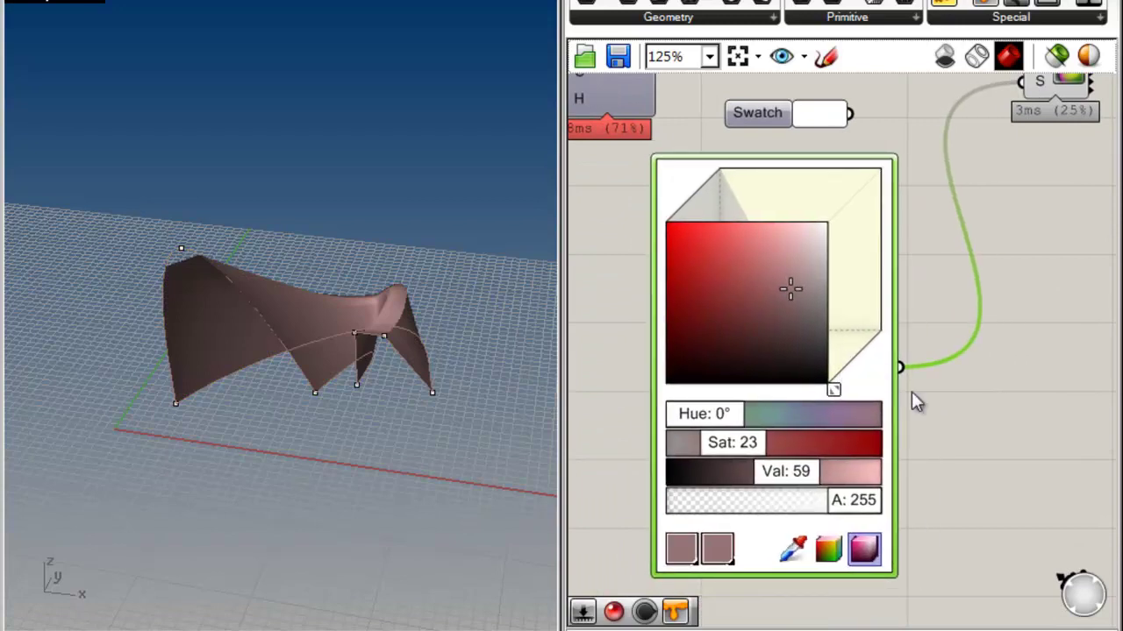
left_click_drag(777, 289, 828, 220)
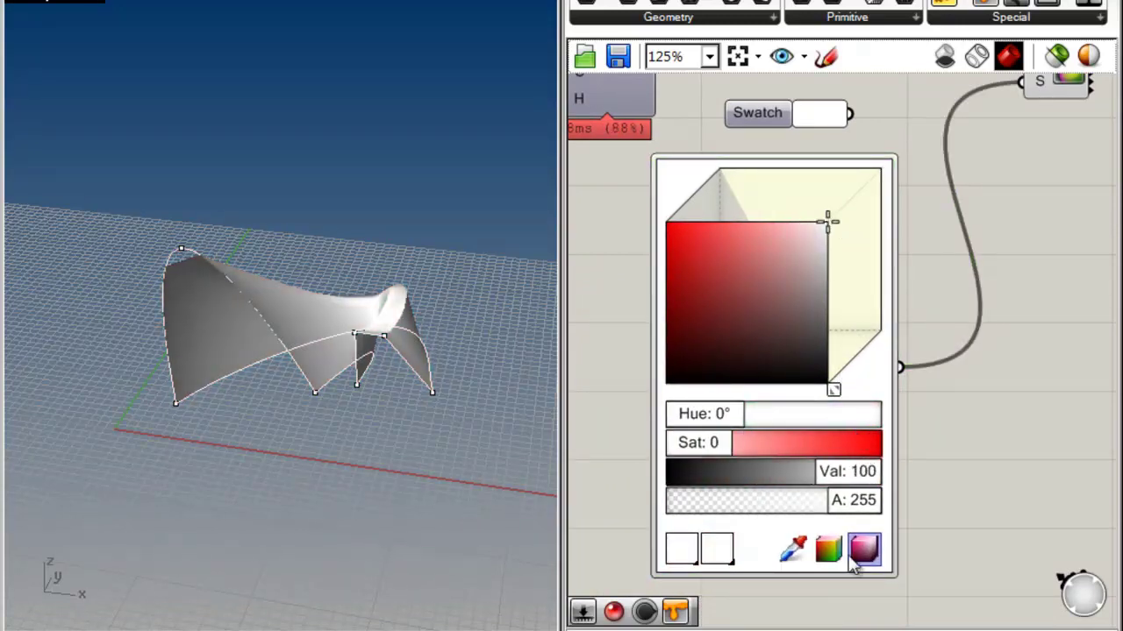
Switch the Colour Picker to RGB mode and set a muted violet with R 110, G 109 and B 148
left_click(828, 551)
left_click_drag(885, 328, 862, 367)
left_click_drag(811, 269, 732, 197)
left_click_drag(744, 444, 847, 442)
left_click_drag(849, 421, 756, 422)
left_click_drag(786, 474, 761, 446)
left_click_drag(836, 471, 880, 521)
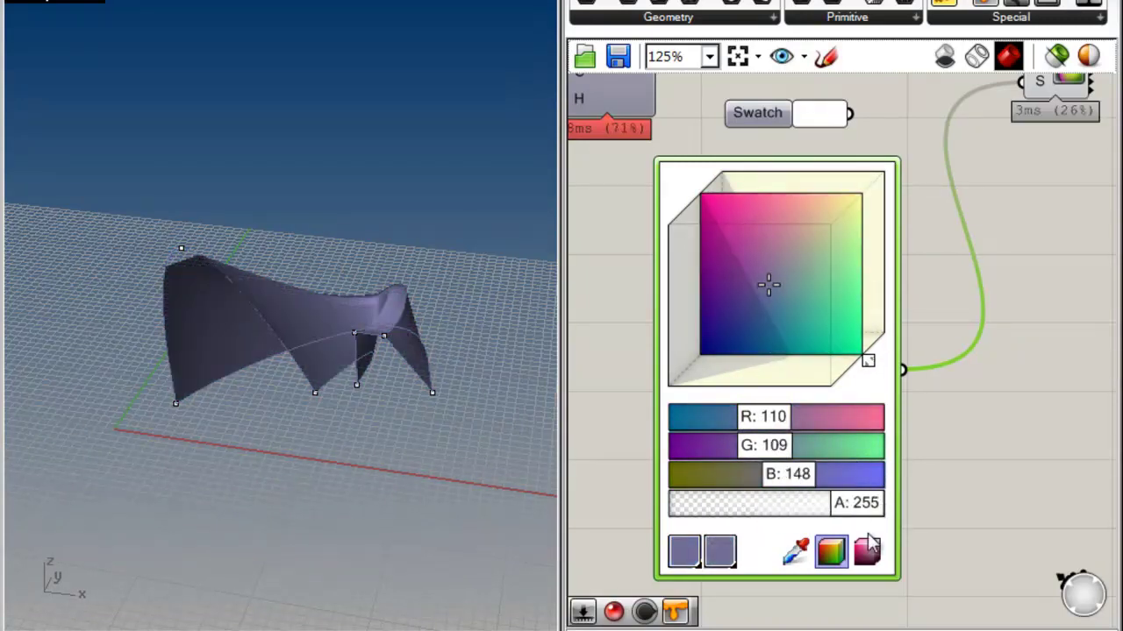
Return the Colour Picker to HSV mode and try green with hue 111°, saturation 94 and value 100 before going back to white
left_click(867, 553)
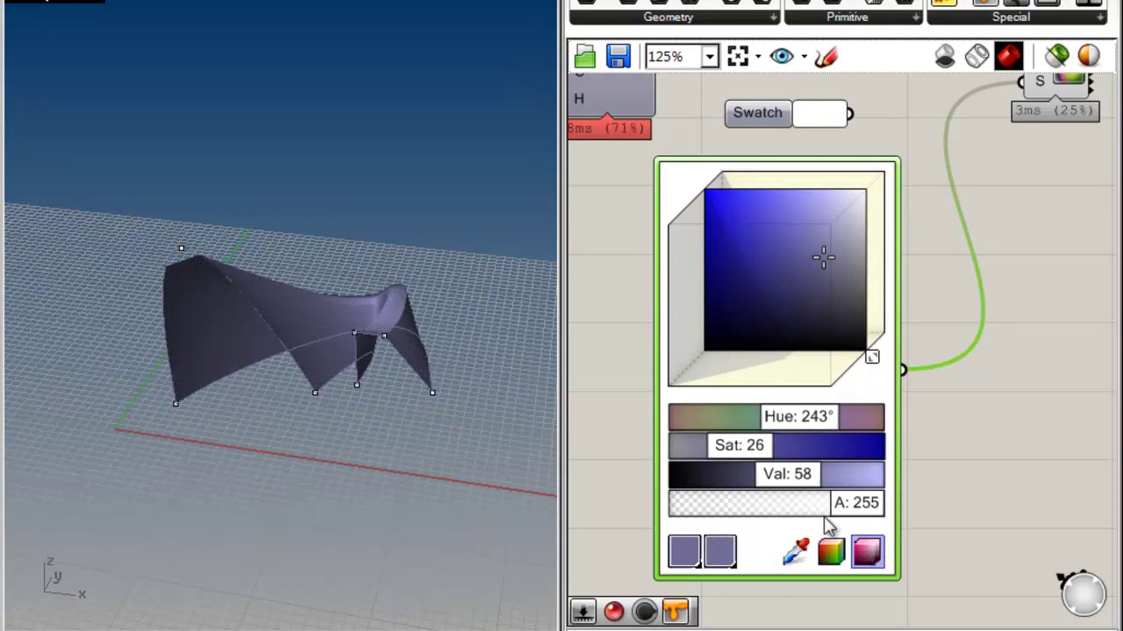
left_click_drag(872, 353, 873, 358)
left_click_drag(806, 277, 693, 209)
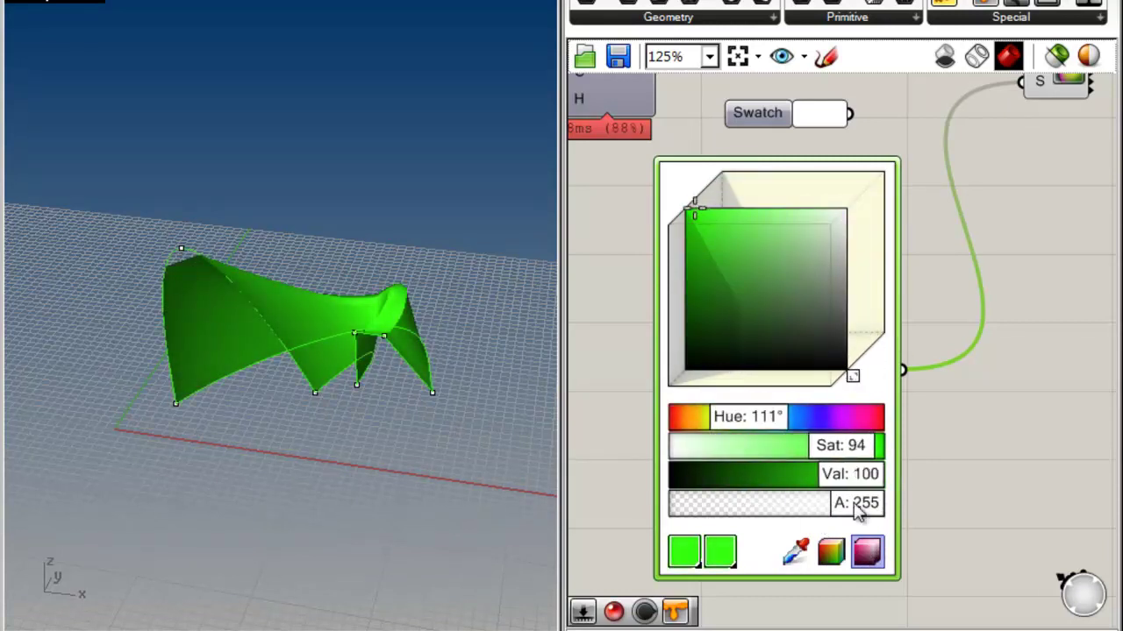
mouse_move(757, 245)
left_mouse_down()
mouse_move(746, 196)
mouse_move(796, 237)
mouse_move(845, 182)
mouse_move(845, 210)
left_mouse_up()
Delete the Colour Picker from the definition
scroll(960, 318, "down", 5)
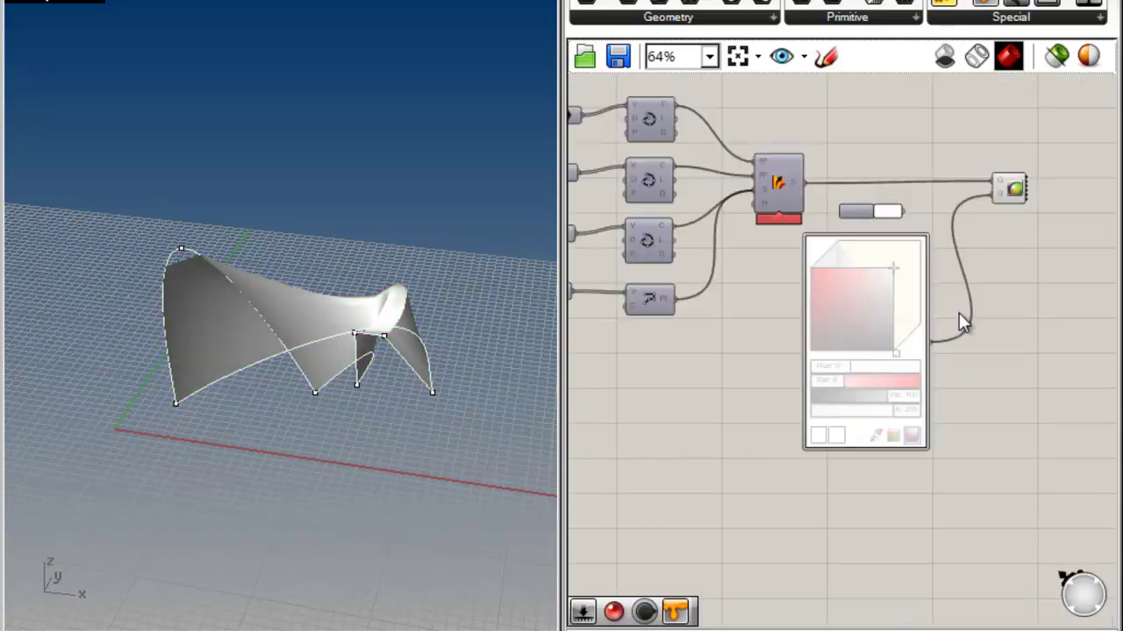
scroll(889, 386, "up", 4)
left_click_drag(863, 392, 893, 394)
key("Delete")
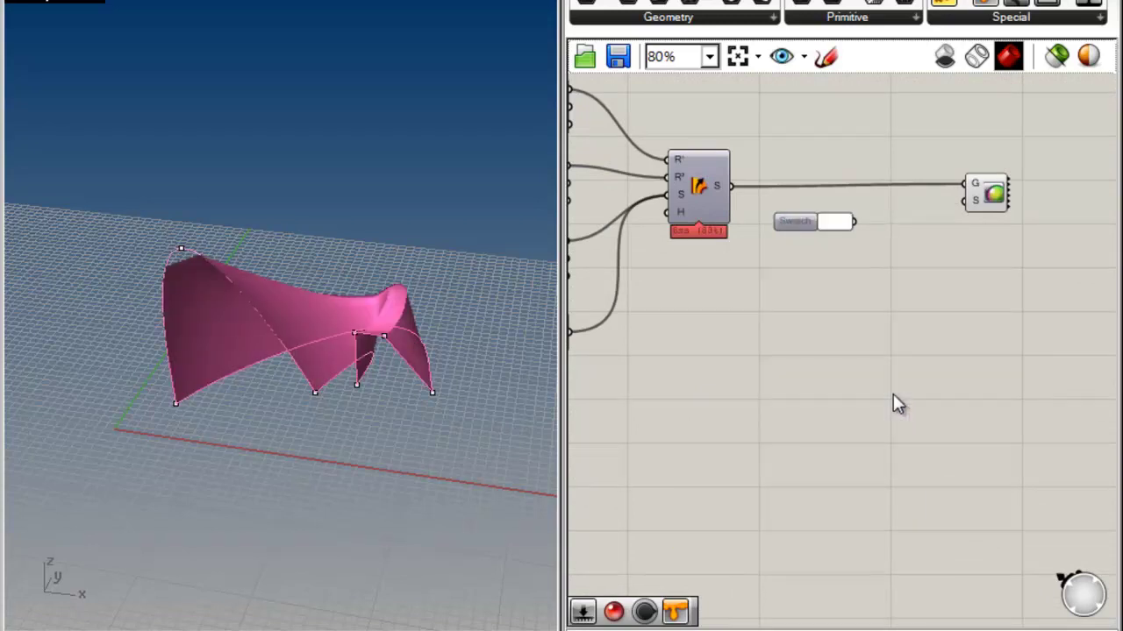
Move Custom Preview back toward the Swatch, reconnect the Swatch to its shader input and check the swatch colour
left_click_drag(1003, 200, 919, 211)
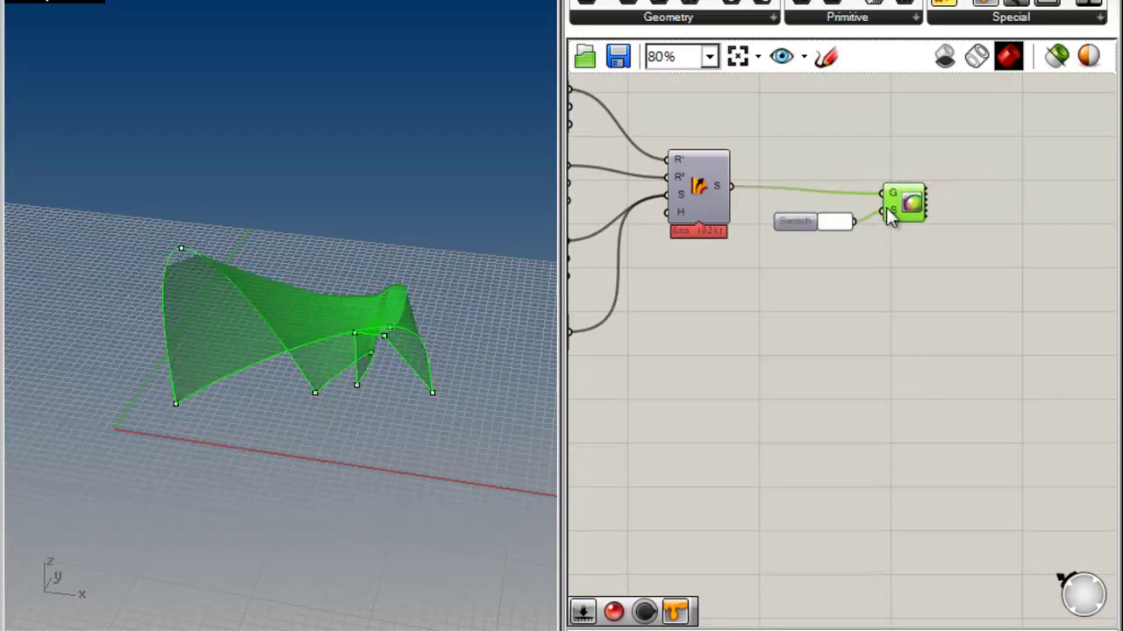
scroll(884, 219, "up", 4)
left_click(907, 326)
left_click(832, 317)
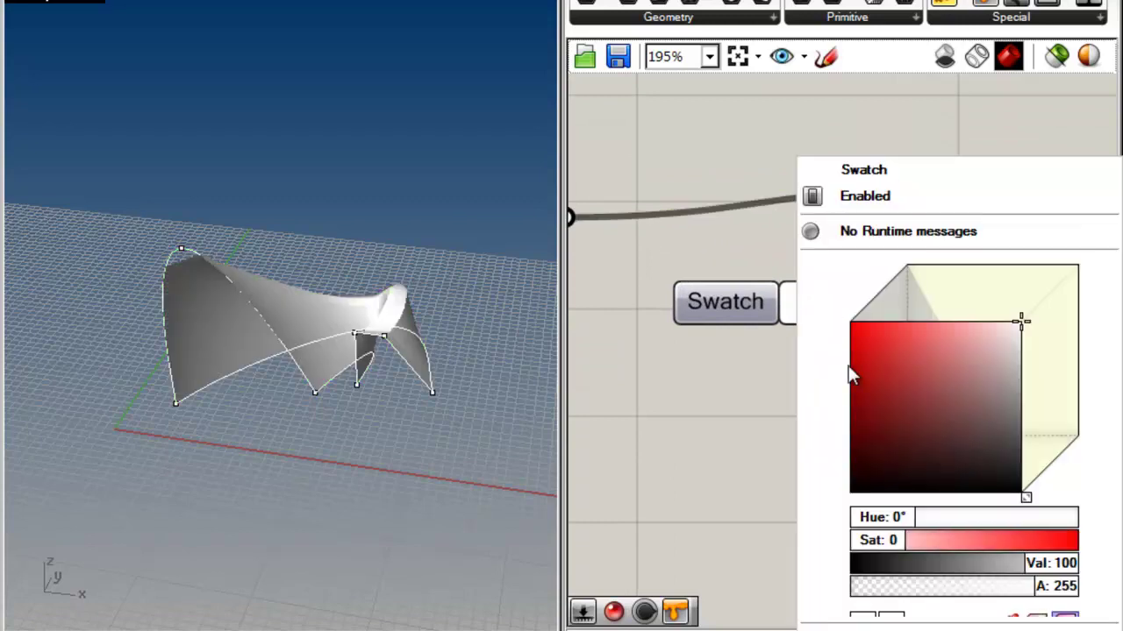
left_click(675, 439)
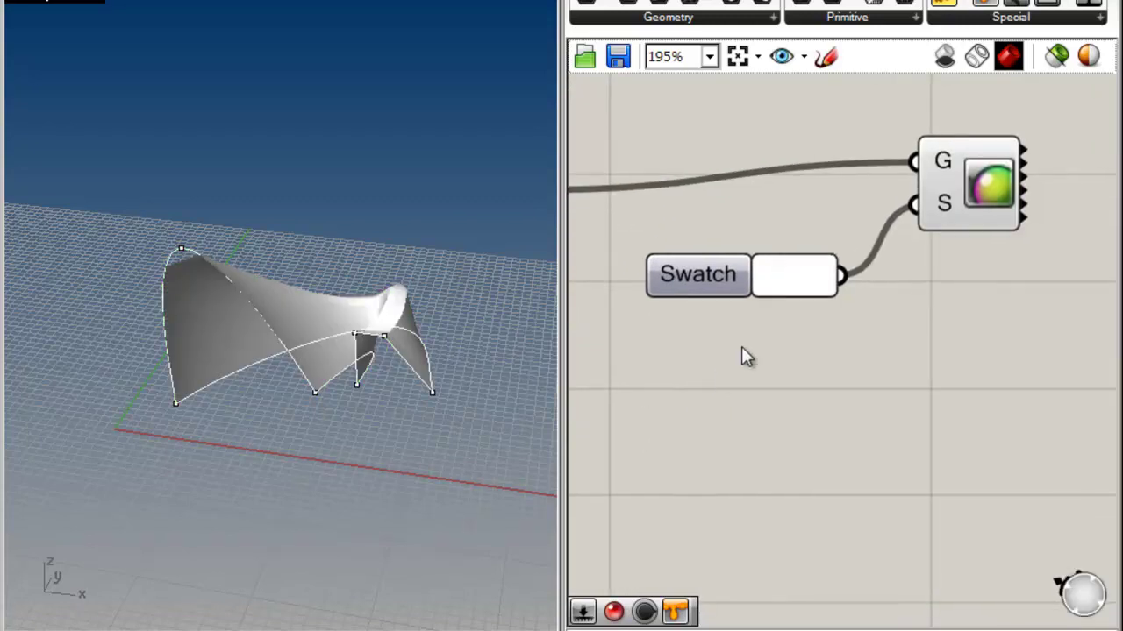
Shift the Custom Preview component slightly down and right of the Swatch to tidy the layout
left_click_drag(955, 172, 976, 204)
left_click(886, 333)
scroll(884, 334, "down", 2)
right_click_drag(874, 402, 849, 421)
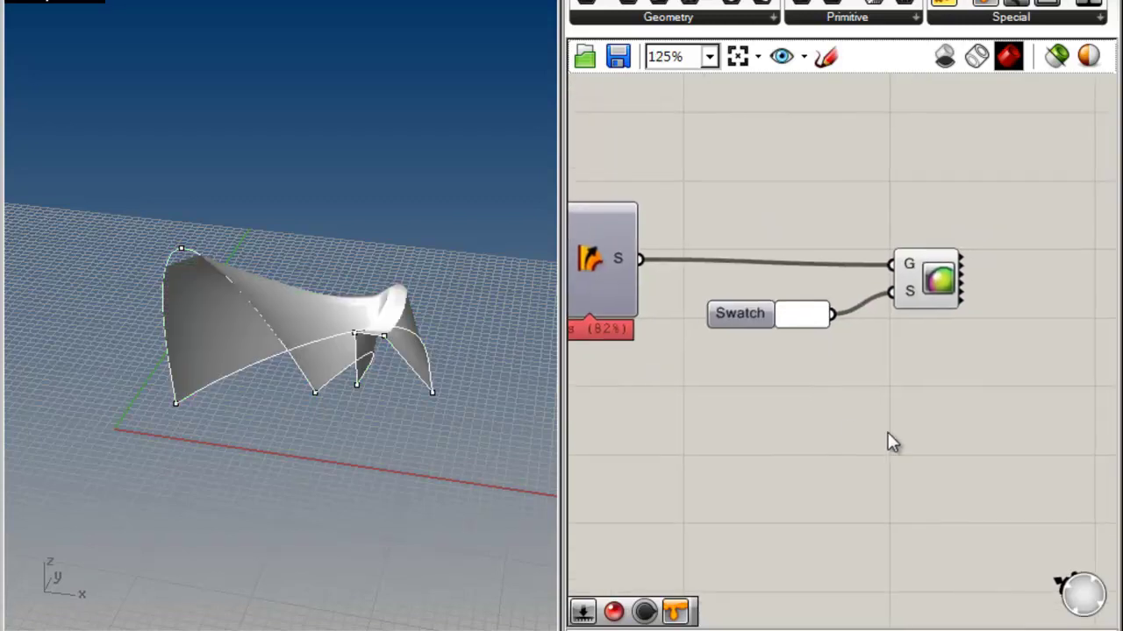
Render the perspective view of the previewed Sweep2 surface and close the render window
right_click_drag(335, 349, 297, 330)
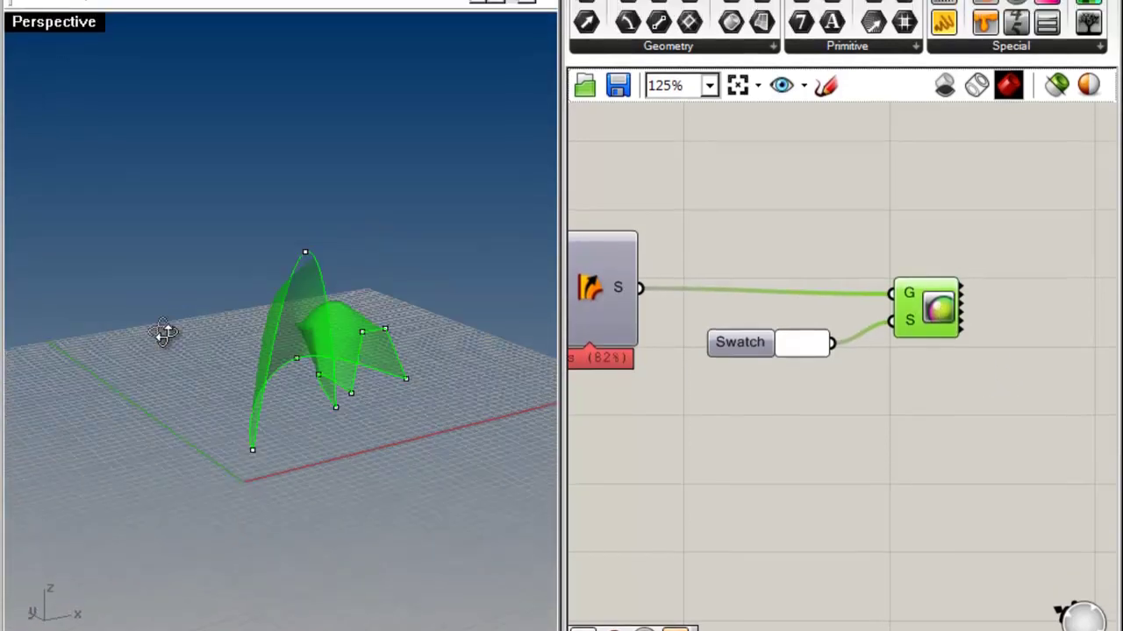
right_click_drag(186, 316, 224, 323)
left_click(614, 386)
right_click_drag(353, 378, 88, 362)
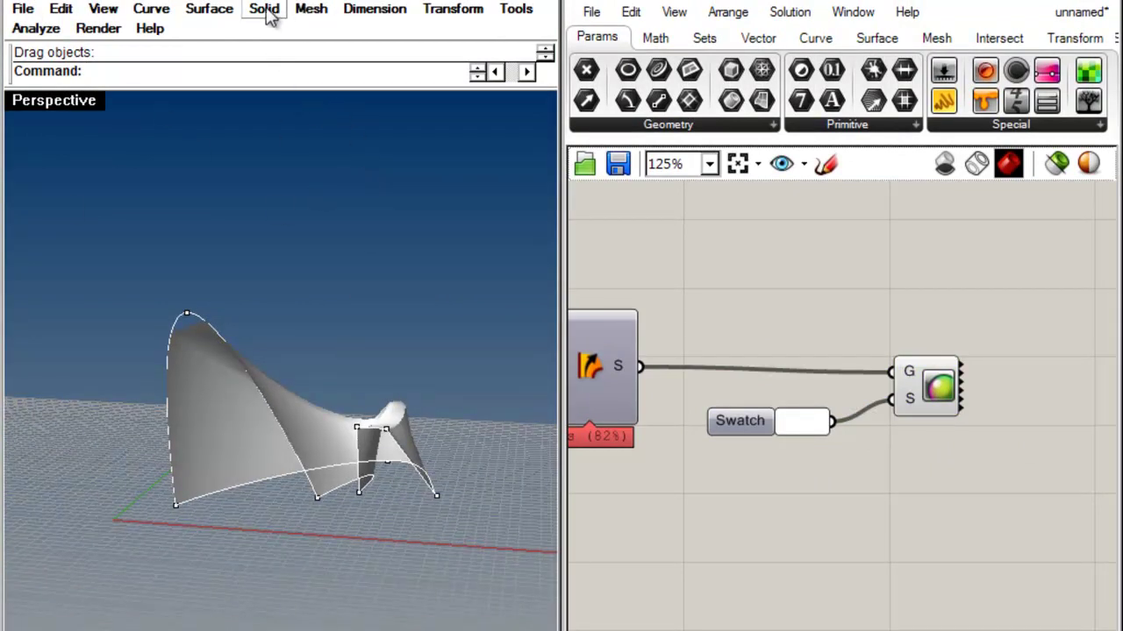
left_click(99, 29)
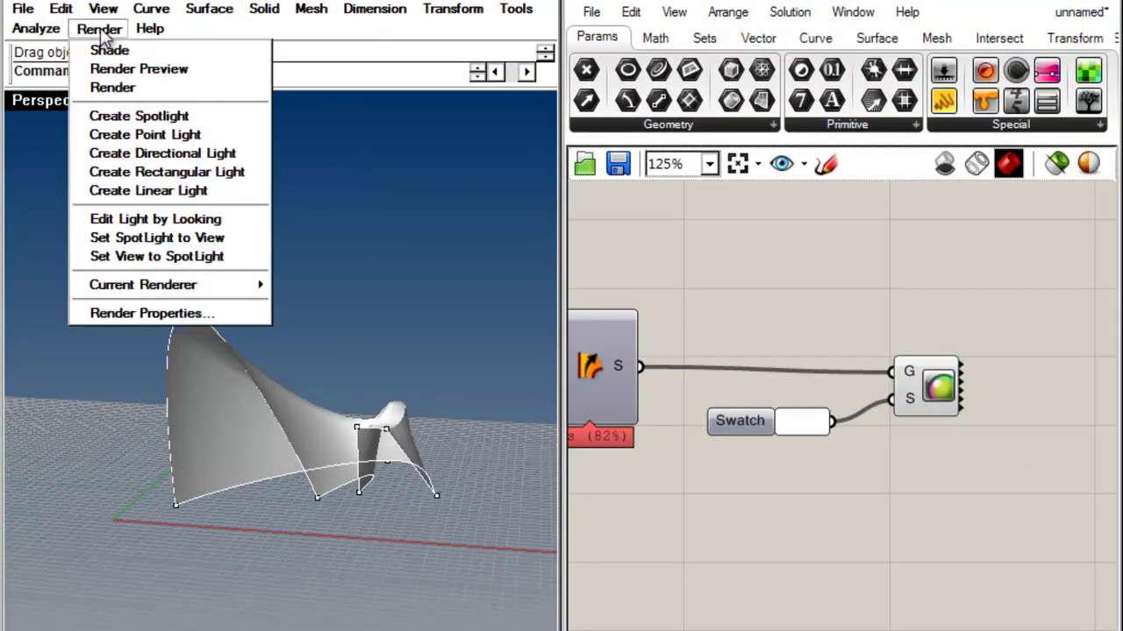
left_click(113, 86)
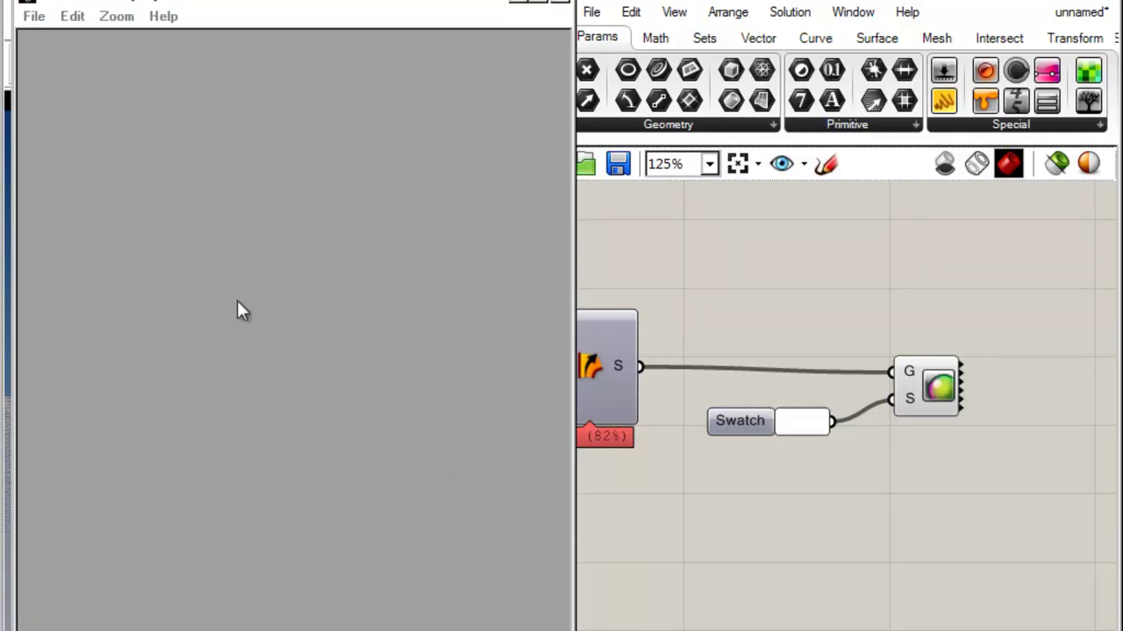
left_click(564, 7)
Select the surface's nine points, highlight the Custom Preview geometry briefly, deselect and examine the surface from several angles
right_click_drag(343, 441, 387, 539)
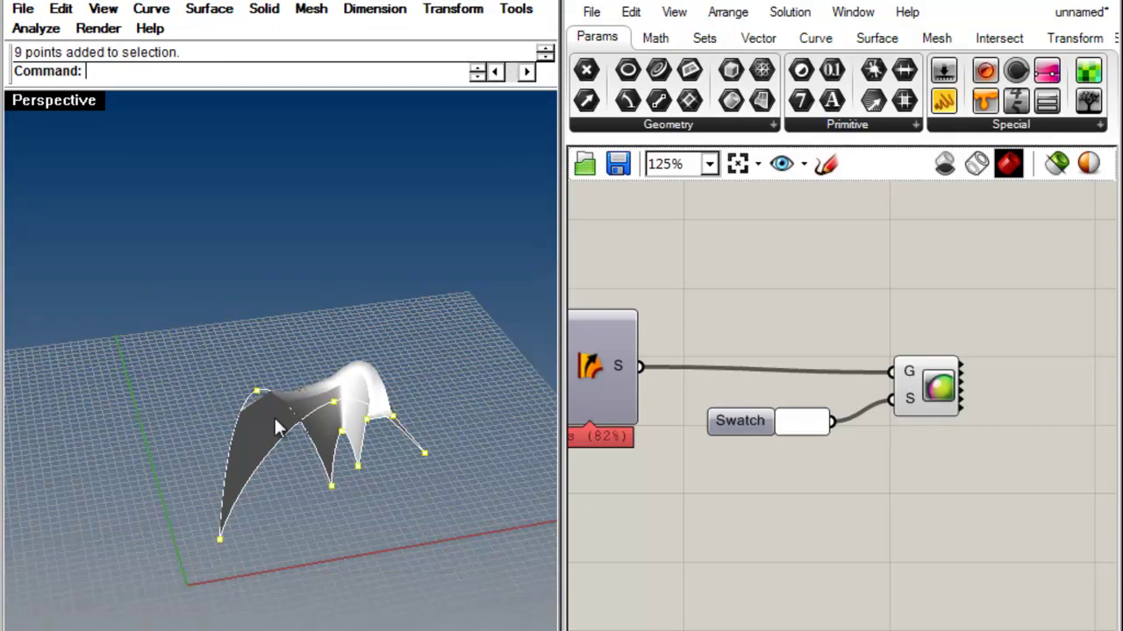
right_click_drag(388, 592, 540, 473)
left_click(947, 388)
left_click(946, 473)
right_click_drag(176, 456, 143, 366)
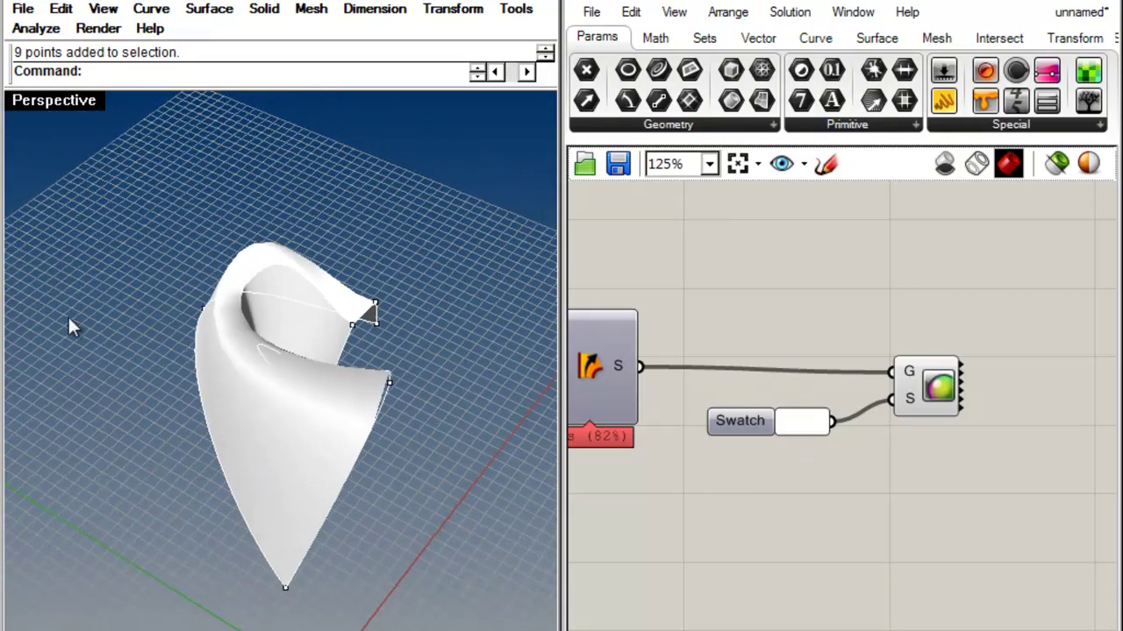
right_click_drag(358, 400, 164, 275)
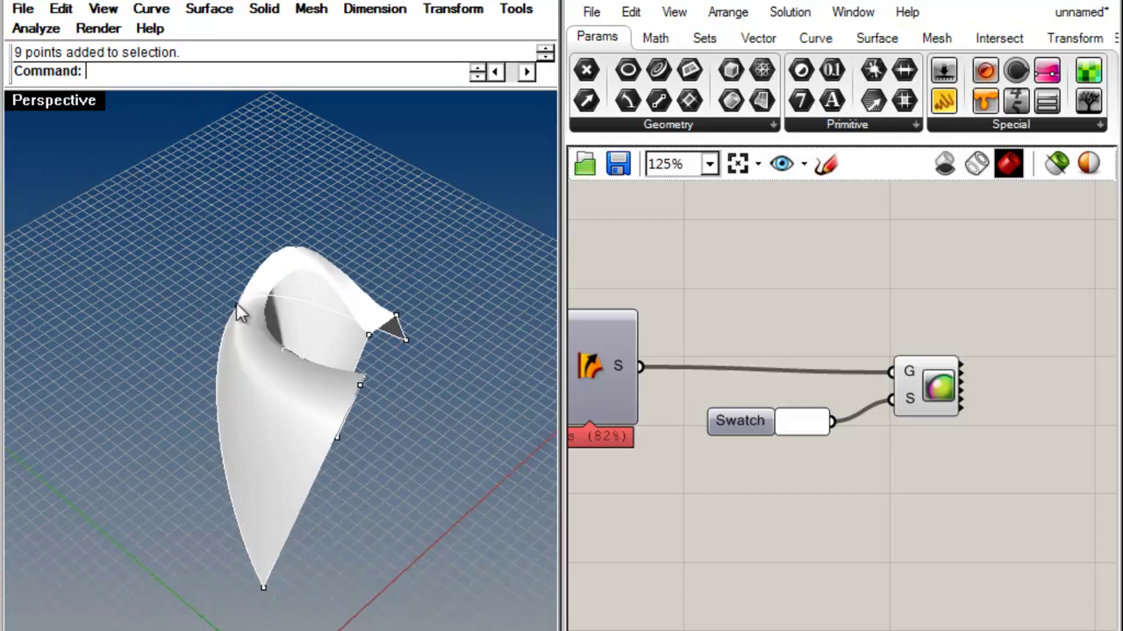
Examine the preview surface's edge close up around the peak of its tall arched section curve
right_click_drag(681, 527, 772, 494)
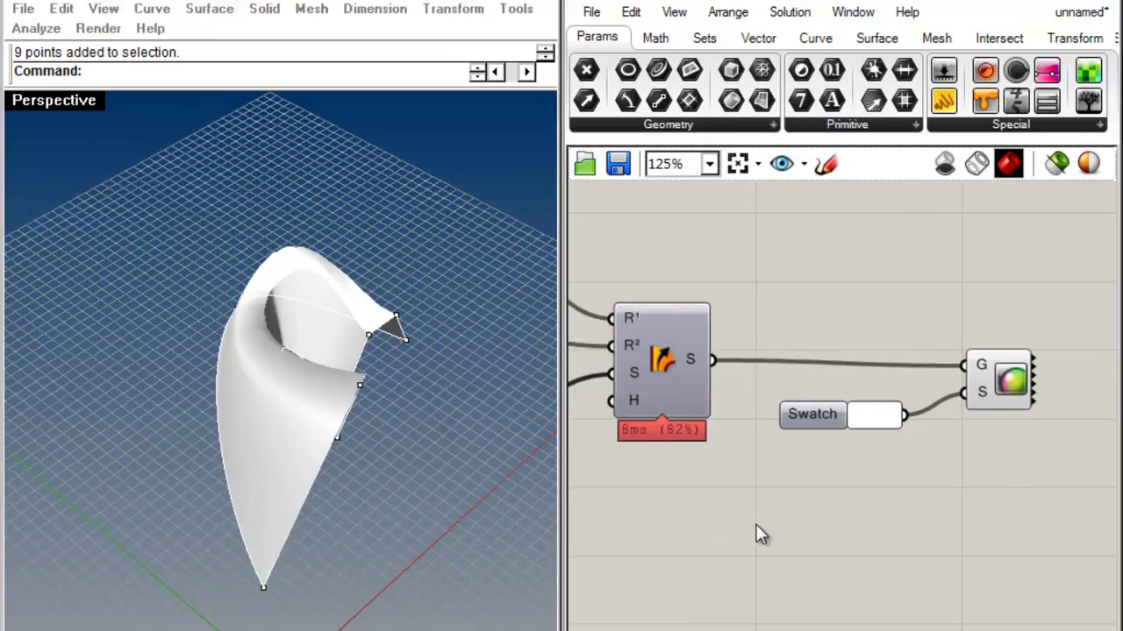
right_click_drag(449, 487, 274, 250)
scroll(197, 189, "up", 5)
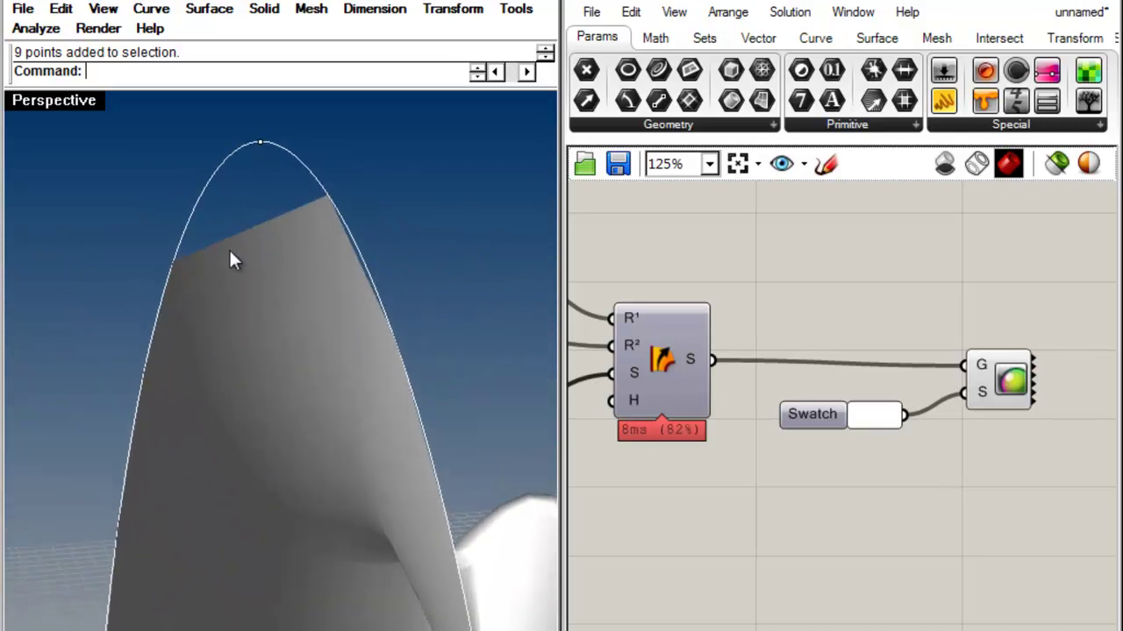
right_click_drag(299, 202, 224, 477)
scroll(264, 562, "up", 5)
scroll(186, 422, "down", 4)
right_click_drag(223, 433, 348, 526)
right_click_drag(237, 539, 449, 443)
Compare the options of the Sweep2 and Custom Preview components, looking for the one that bakes geometry
right_click_drag(678, 367, 743, 382)
left_click(734, 372)
left_click_drag(733, 375, 740, 365)
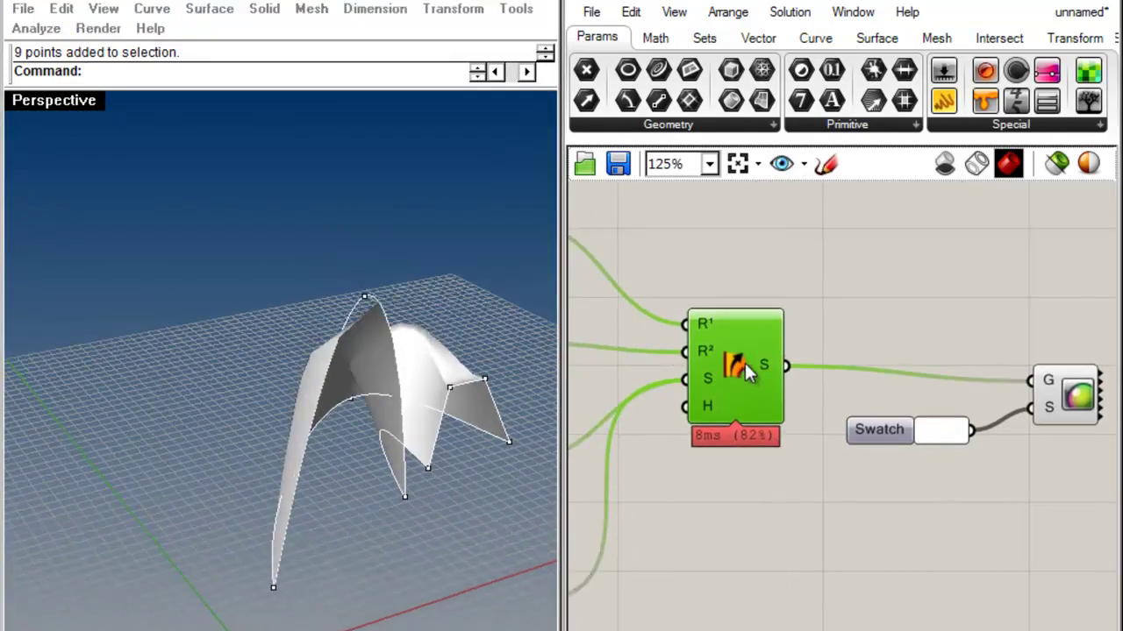
right_click(740, 365)
left_click(846, 297)
left_click(742, 368)
left_click(1002, 329)
left_click(729, 368)
left_click(852, 306)
right_click(1084, 409)
left_click(912, 465)
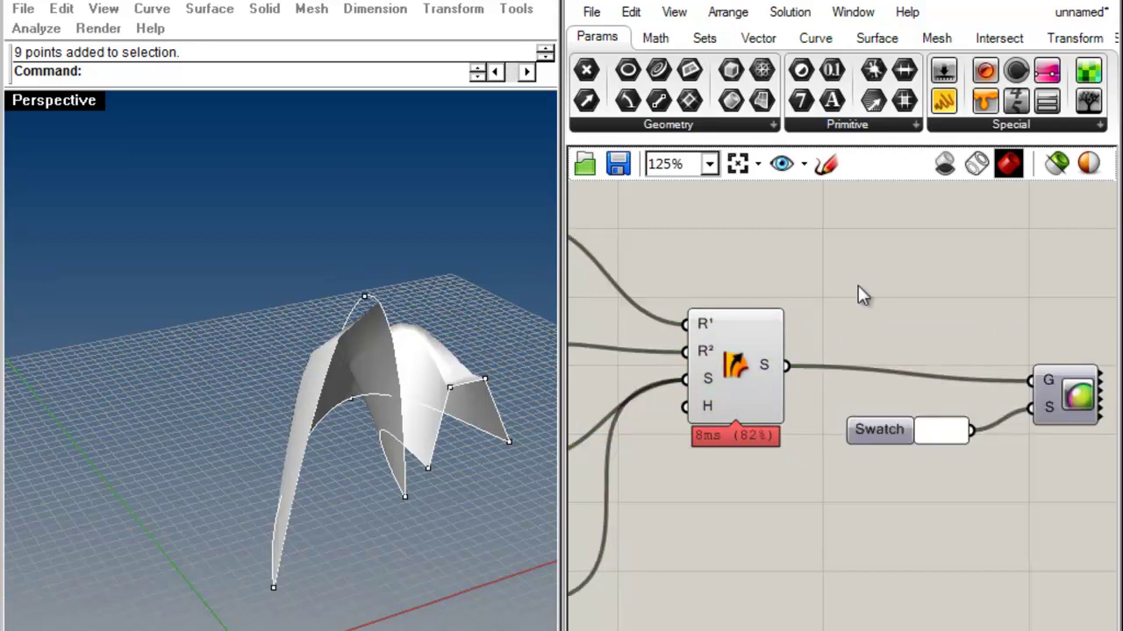
Bake the Sweep2 surface into Rhino on the Default layer, keeping the other attributes at their defaults
left_click(741, 361)
right_click_drag(275, 356, 263, 377)
right_click(736, 369)
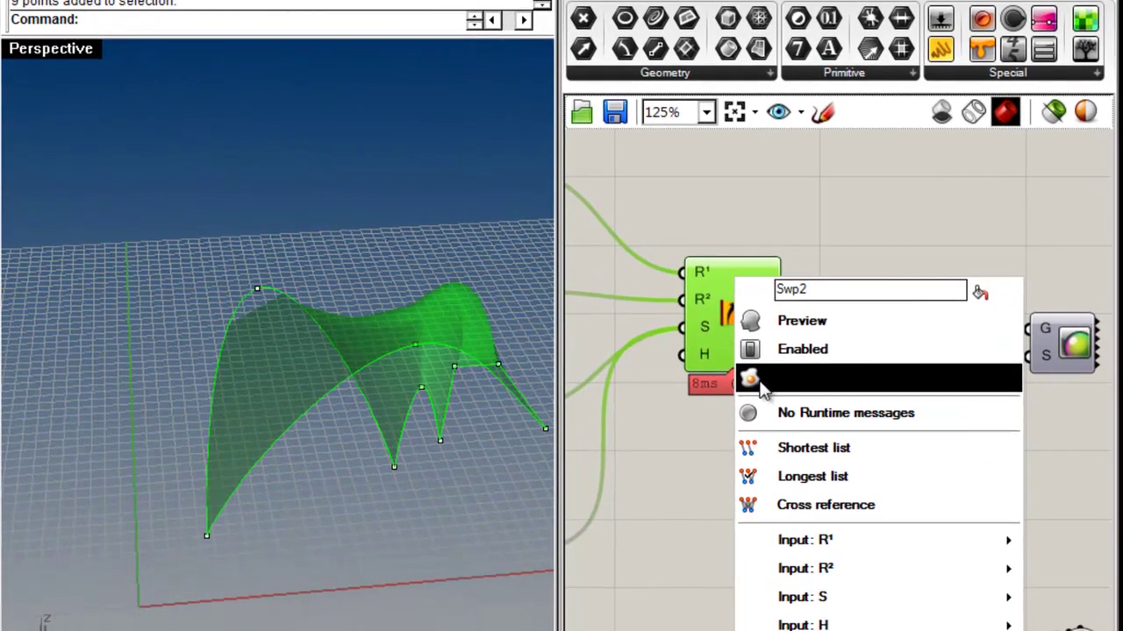
left_click(773, 421)
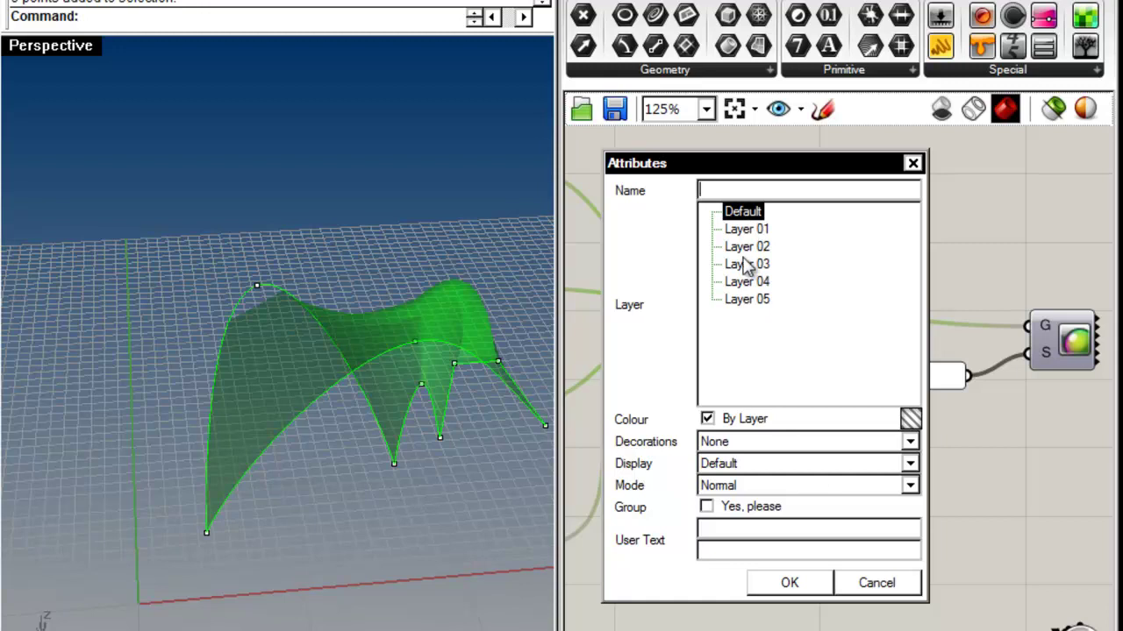
left_click(770, 583)
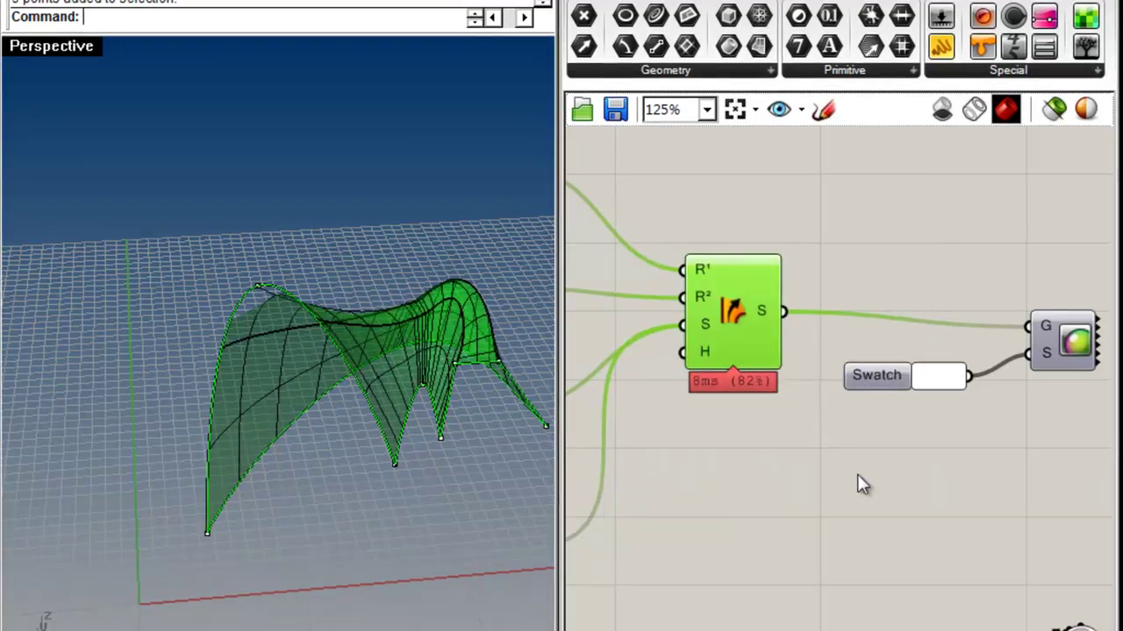
Move the baked surface away from the Grasshopper preview toward the far side of the grid
left_click(818, 474)
right_click_drag(177, 430, 350, 513)
left_click_drag(329, 320, 261, 175)
left_click(355, 323)
left_click_drag(351, 310, 350, 307)
Check the bake options of the Sweep2 and Custom Preview components again without baking
right_click(745, 320)
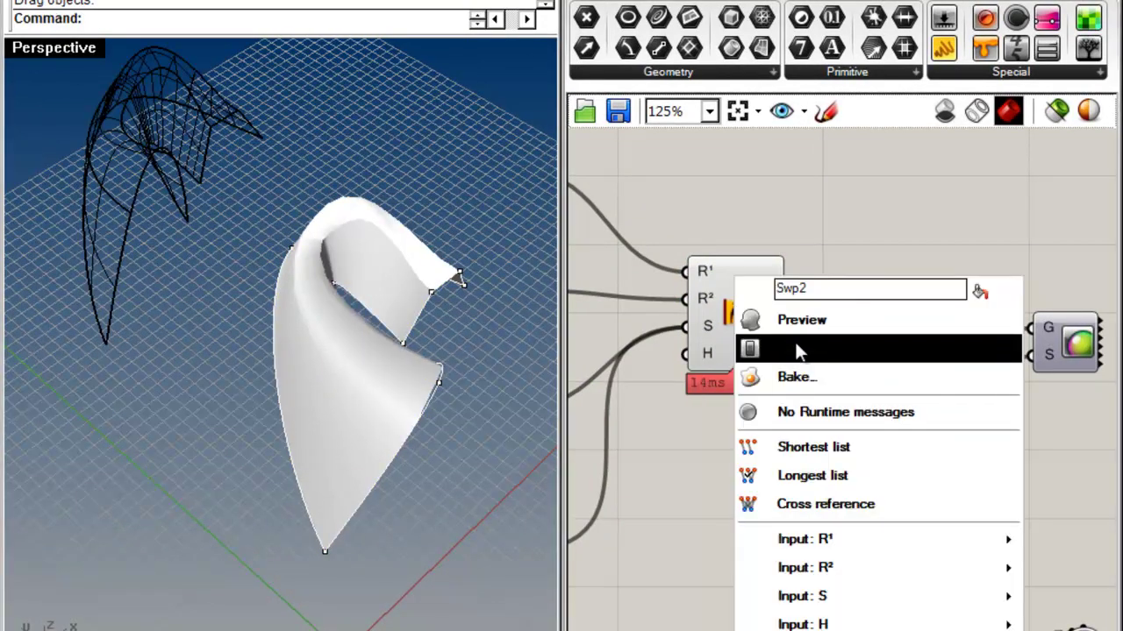
left_click(842, 342)
right_click(1077, 344)
left_click(903, 378)
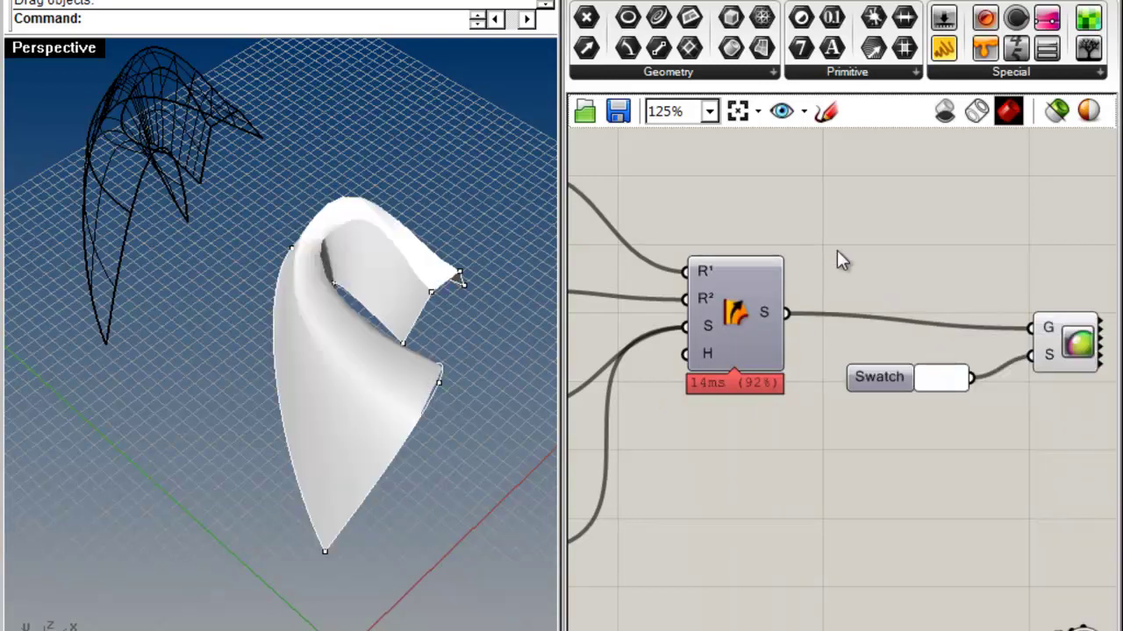
Render the perspective view framed on the baked surface and close the render window
mouse_move(15, 281)
right_mouse_down()
mouse_move(148, 196)
mouse_move(447, 401)
mouse_move(206, 481)
mouse_move(479, 395)
mouse_move(393, 251)
mouse_move(326, 267)
mouse_move(453, 346)
mouse_move(473, 254)
mouse_move(464, 334)
mouse_move(394, 439)
mouse_move(207, 471)
mouse_move(404, 453)
mouse_move(391, 456)
right_mouse_up()
left_click_drag(391, 456, 478, 412)
right_click_drag(478, 412, 382, 434)
right_click_drag(382, 490, 344, 296)
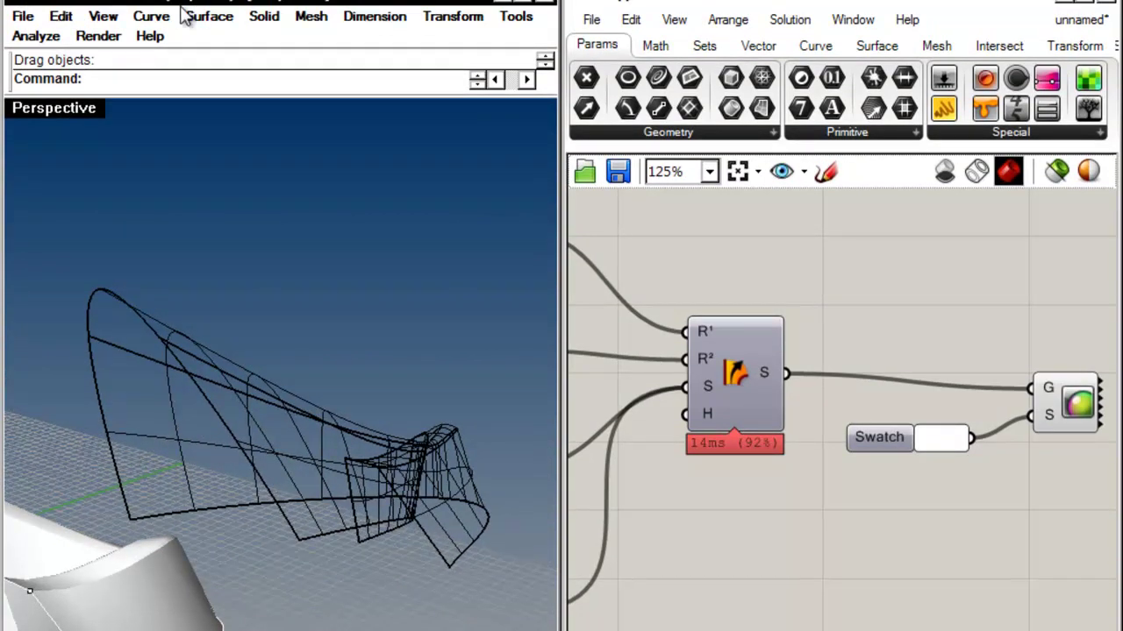
left_click(99, 36)
left_click(112, 96)
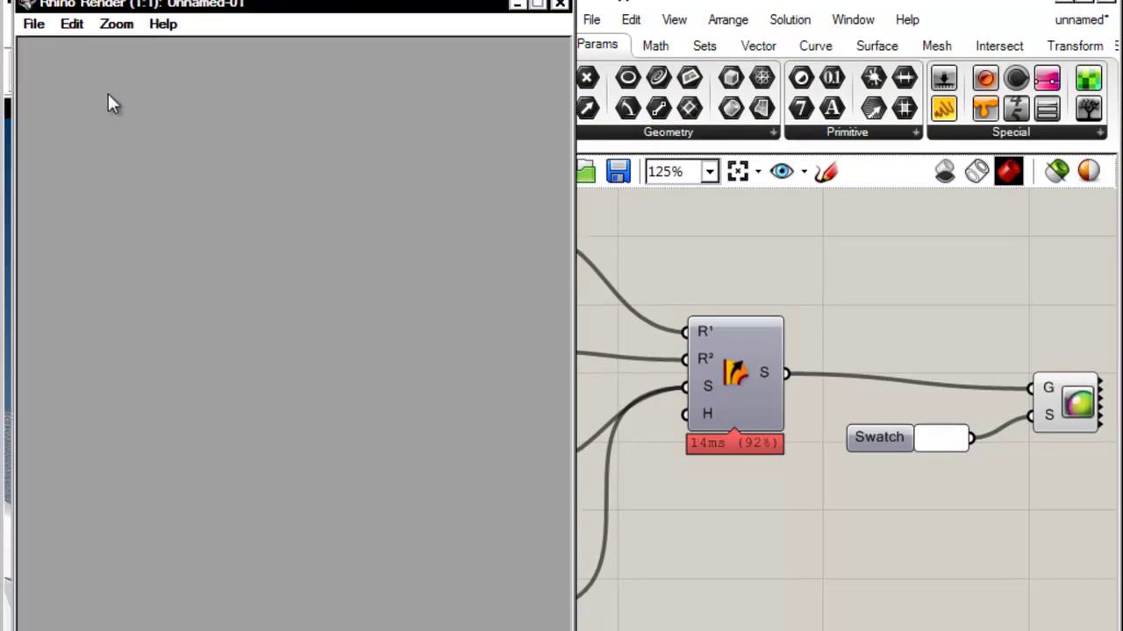
left_click(560, 5)
Change the perspective viewport's display mode from Wireframe to Shaded, and finally to Rendered
right_click_drag(306, 500, 263, 588)
left_click(106, 17)
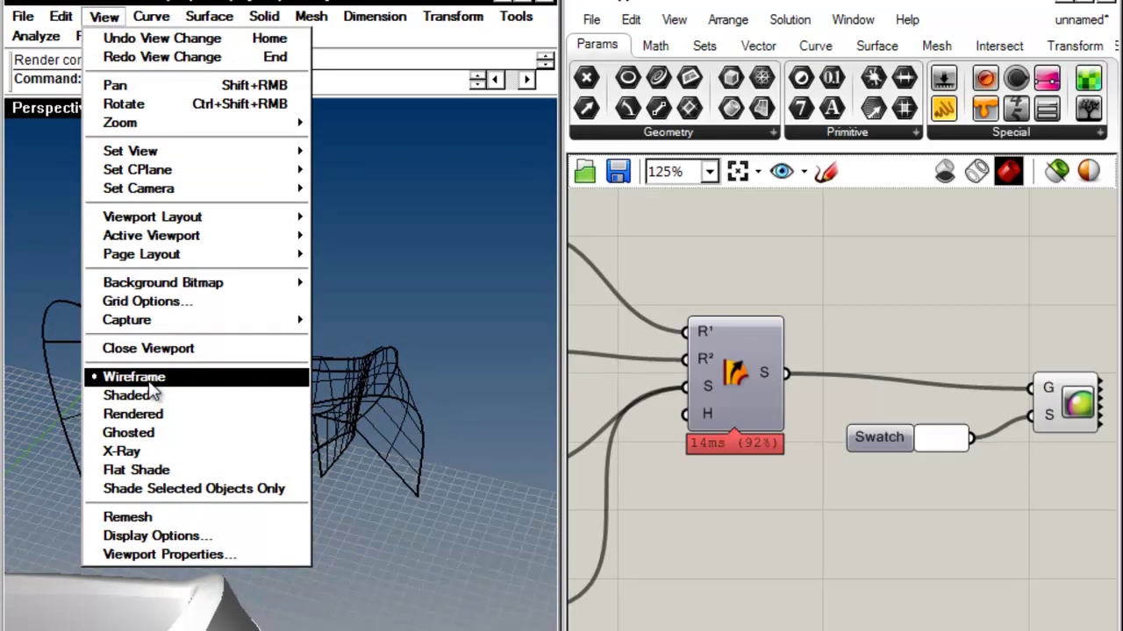
left_click(145, 394)
mouse_move(144, 390)
right_mouse_down()
mouse_move(131, 440)
mouse_move(425, 441)
mouse_move(367, 444)
mouse_move(269, 386)
mouse_move(158, 398)
mouse_move(202, 433)
mouse_move(413, 429)
mouse_move(401, 371)
mouse_move(129, 324)
mouse_move(10, 356)
mouse_move(178, 534)
mouse_move(223, 476)
mouse_move(211, 452)
right_mouse_up()
left_click(104, 18)
left_click(132, 414)
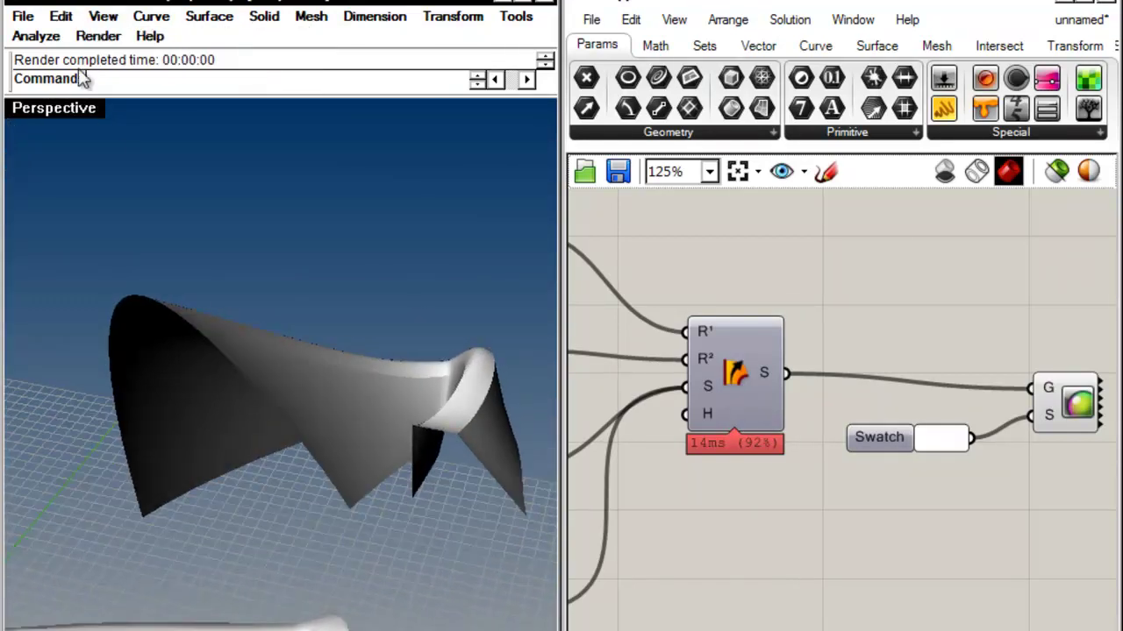
Try the Ghosted and X-Ray display modes on the baked surface and return the viewport to Rendered
left_click(61, 18)
mouse_move(117, 21)
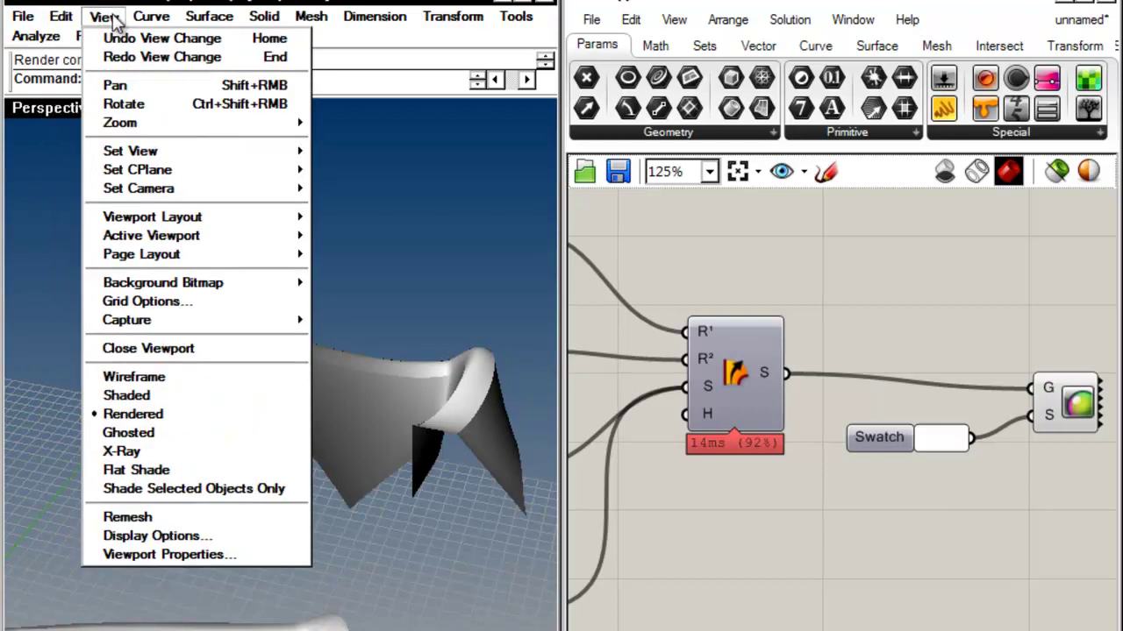
left_click(128, 433)
right_click_drag(463, 472, 261, 247)
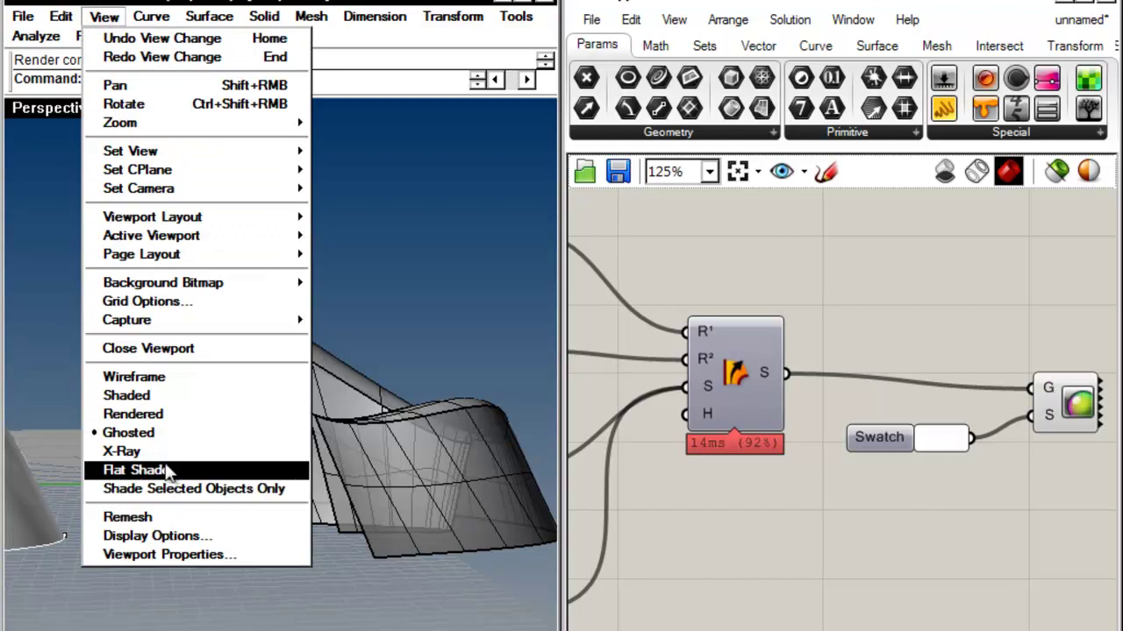
left_click(136, 470)
right_click_drag(187, 456, 368, 386)
left_click(98, 36)
mouse_move(108, 19)
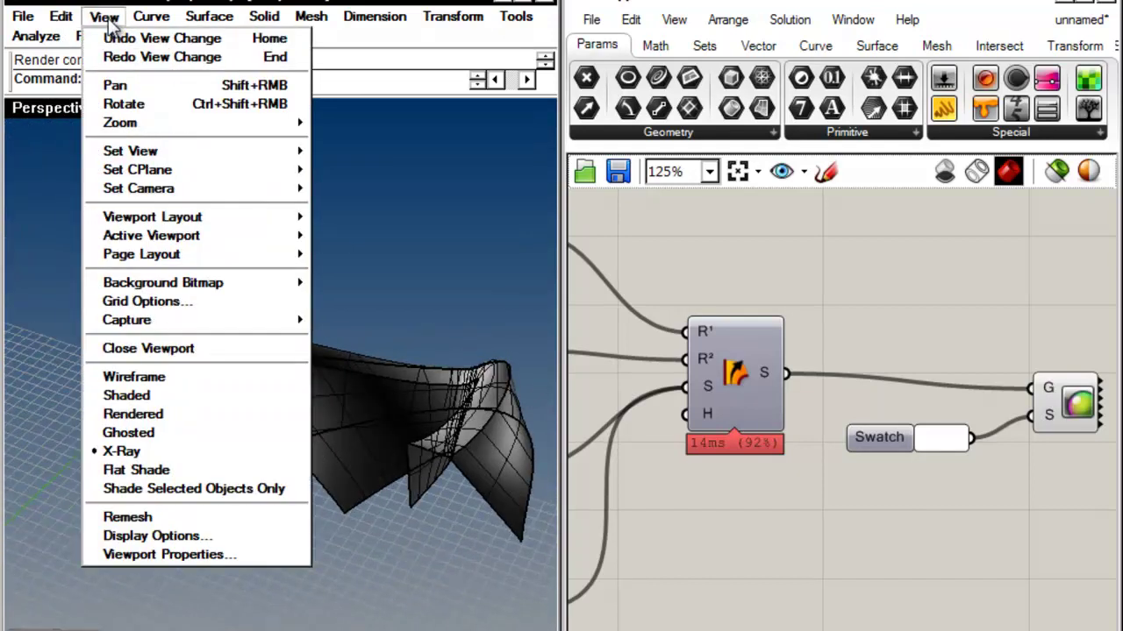
left_click(148, 420)
Select the baked surface, start exporting it, look through the available export file formats and cancel the export
mouse_move(296, 447)
right_mouse_down()
mouse_move(471, 421)
mouse_move(515, 517)
mouse_move(340, 467)
mouse_move(336, 306)
mouse_move(286, 321)
mouse_move(328, 321)
mouse_move(329, 309)
mouse_move(319, 431)
mouse_move(339, 369)
mouse_move(226, 178)
mouse_move(389, 483)
mouse_move(388, 559)
mouse_move(313, 325)
mouse_move(419, 402)
mouse_move(326, 544)
mouse_move(325, 406)
mouse_move(233, 330)
mouse_move(292, 377)
mouse_move(319, 316)
mouse_move(310, 519)
mouse_move(503, 441)
mouse_move(266, 388)
mouse_move(321, 401)
mouse_move(258, 536)
mouse_move(391, 535)
mouse_move(389, 500)
mouse_move(441, 446)
mouse_move(343, 456)
mouse_move(321, 521)
right_mouse_up()
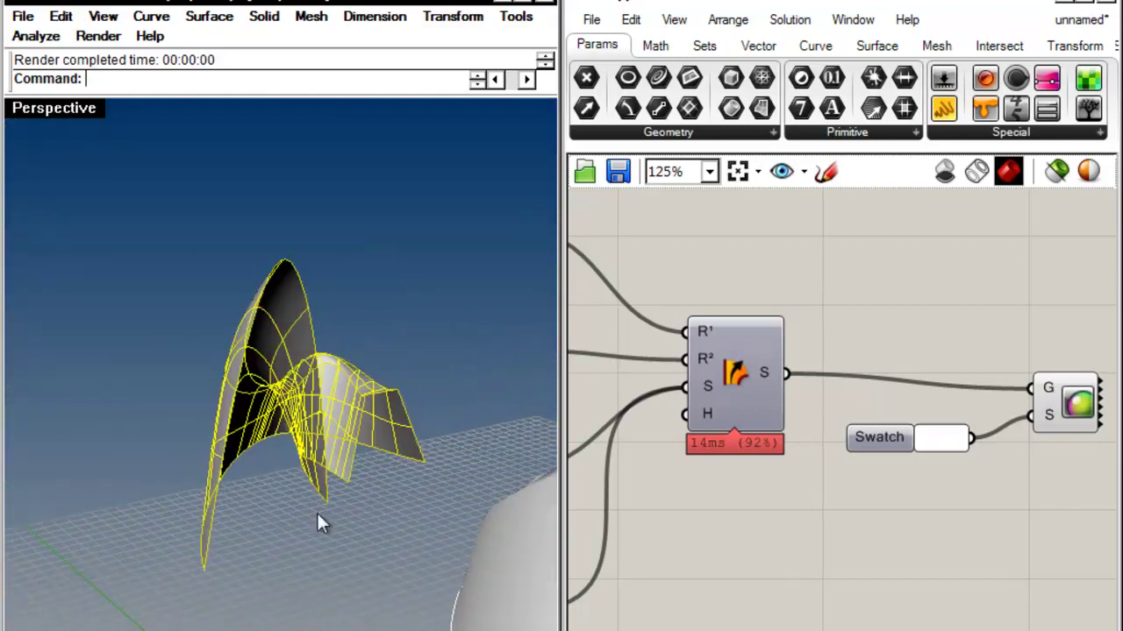
left_click(26, 18)
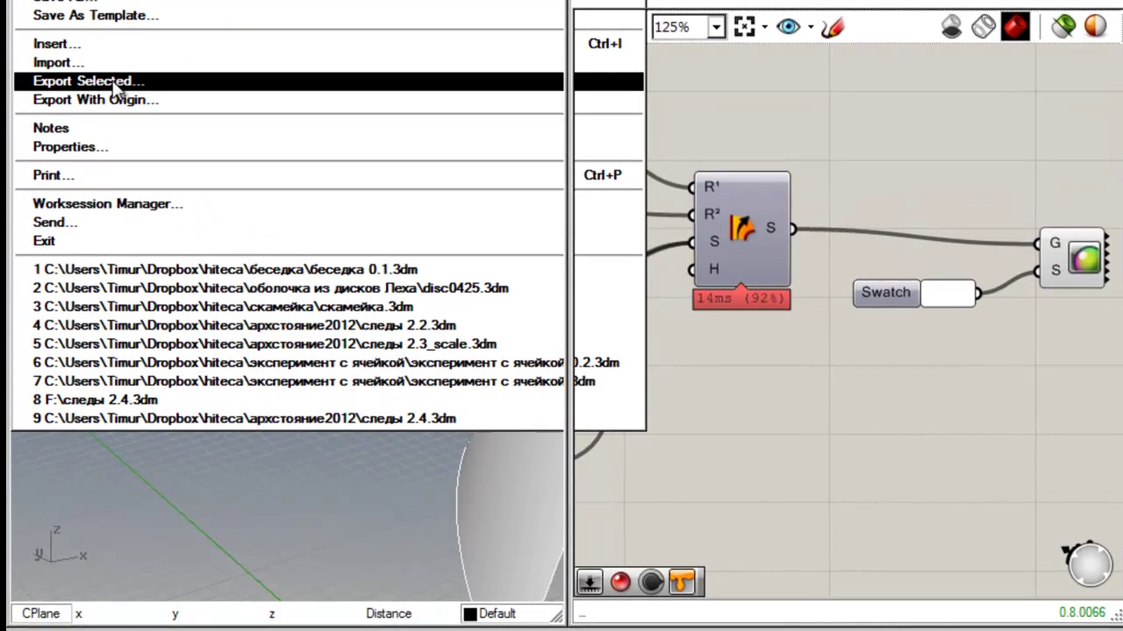
left_click(110, 136)
left_click_drag(352, 223, 386, 59)
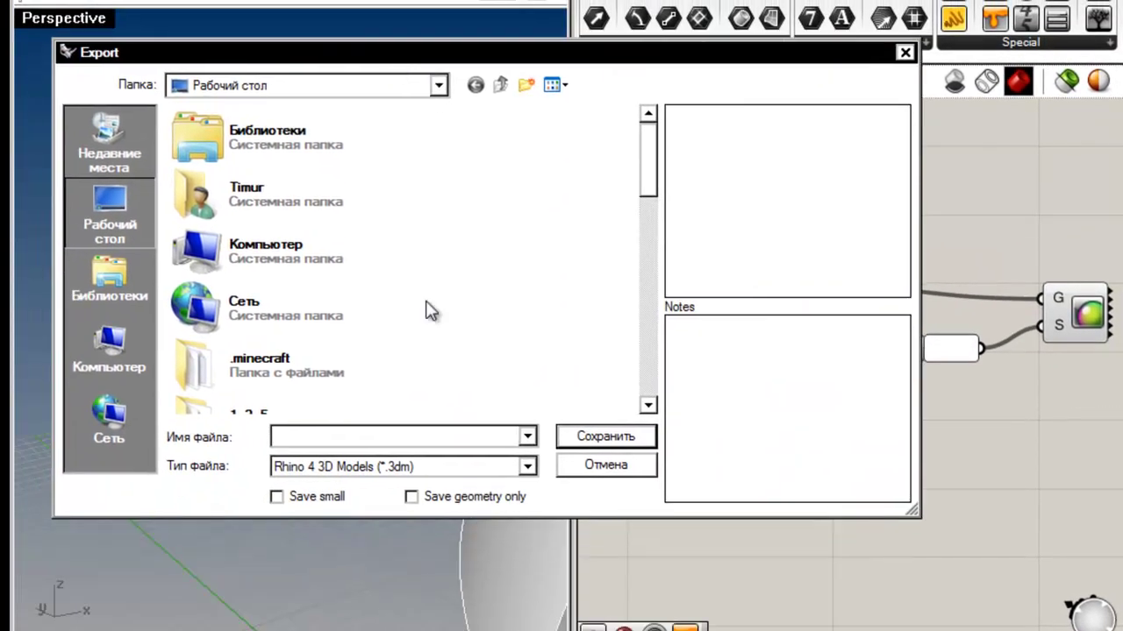
left_click(528, 468)
left_click_drag(529, 375, 536, 296)
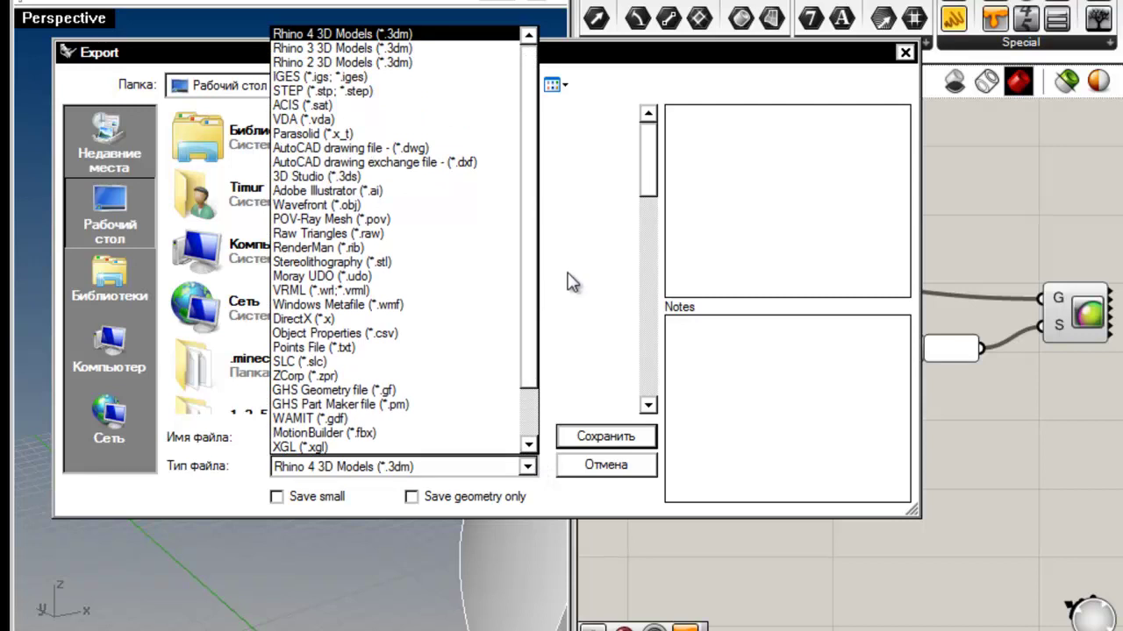
left_click_drag(537, 289, 539, 333)
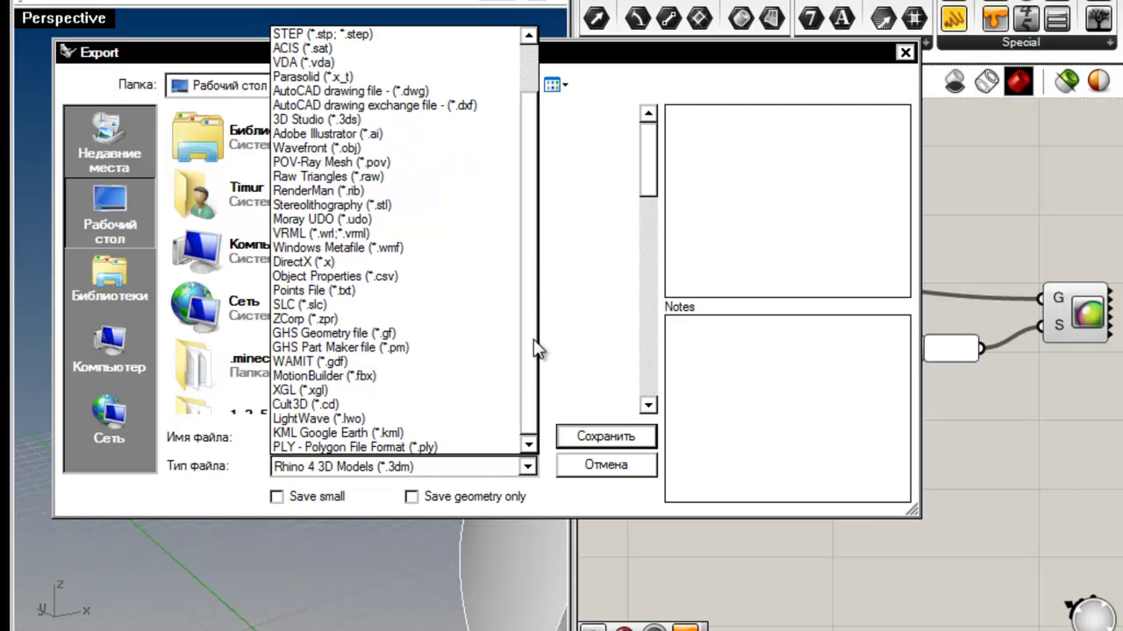
left_click_drag(534, 339, 533, 249)
left_click(617, 468)
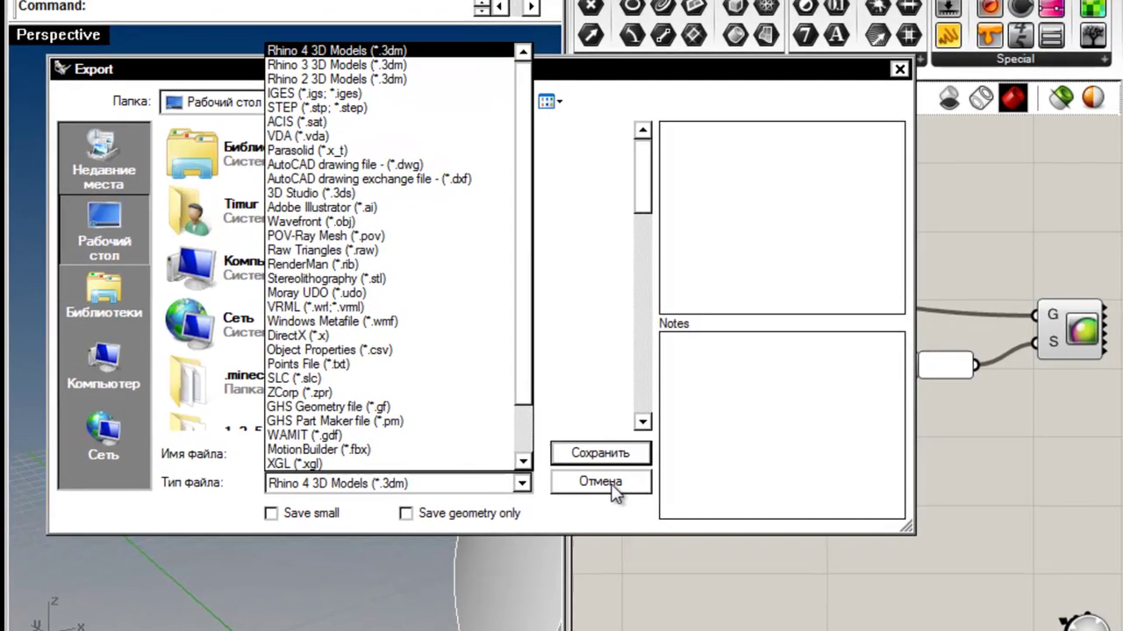
left_click(607, 497)
Deselect the baked surface and inspect its shaded shape beside the live Grasshopper preview
right_click_drag(456, 474, 280, 421)
left_click(189, 314)
mouse_move(190, 314)
right_mouse_down()
mouse_move(407, 418)
mouse_move(23, 359)
mouse_move(293, 225)
mouse_move(380, 357)
mouse_move(186, 371)
mouse_move(266, 376)
mouse_move(225, 338)
mouse_move(368, 284)
mouse_move(229, 353)
mouse_move(255, 362)
mouse_move(176, 383)
mouse_move(236, 290)
mouse_move(380, 394)
mouse_move(207, 348)
mouse_move(341, 366)
mouse_move(141, 370)
mouse_move(367, 396)
mouse_move(246, 394)
mouse_move(226, 451)
mouse_move(356, 394)
right_mouse_up()
right_click_drag(208, 463, 237, 438)
mouse_move(303, 481)
right_mouse_down()
mouse_move(300, 406)
mouse_move(356, 415)
mouse_move(357, 467)
mouse_move(345, 468)
right_mouse_up()
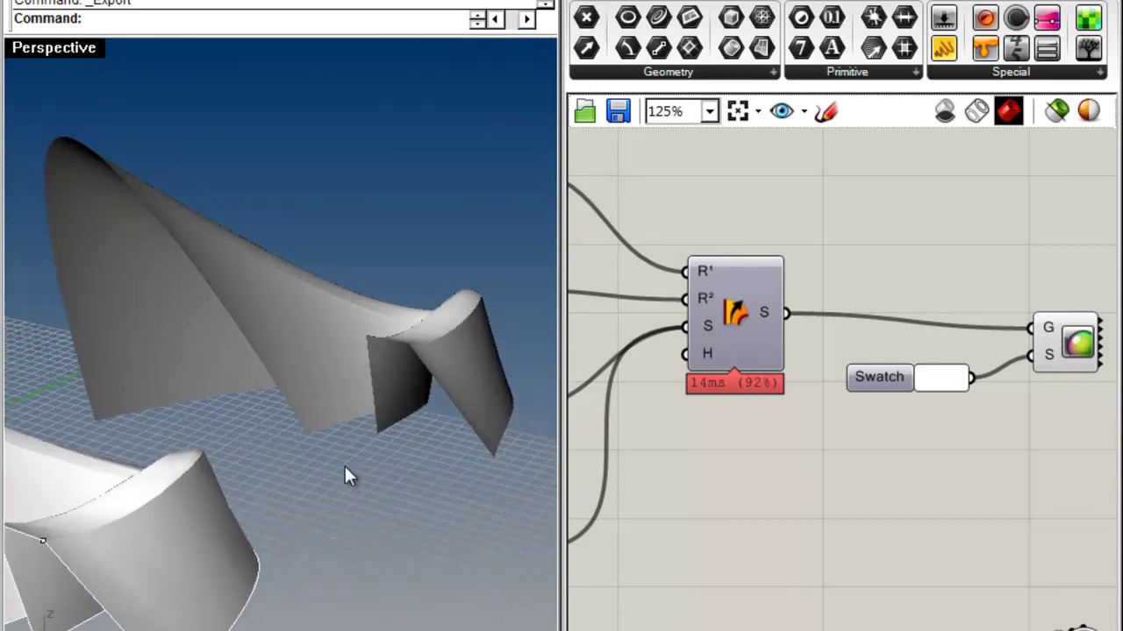
Reselect the baked surface, open its export dialog again to review the file types, and close it without saving
left_click(167, 151)
left_click(18, 2)
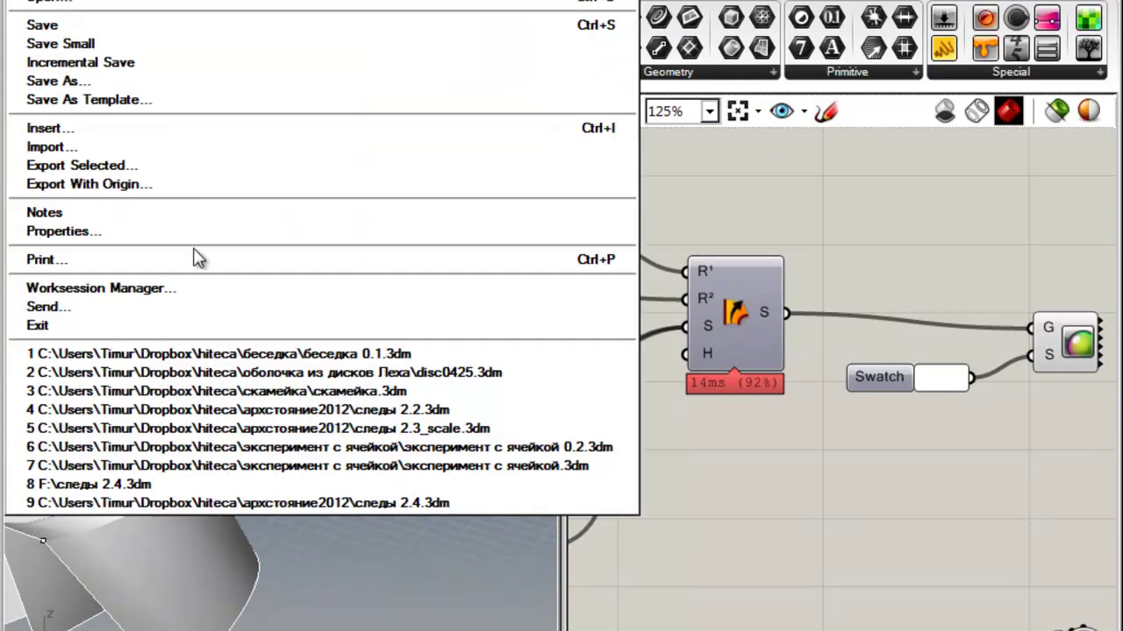
left_click(92, 171)
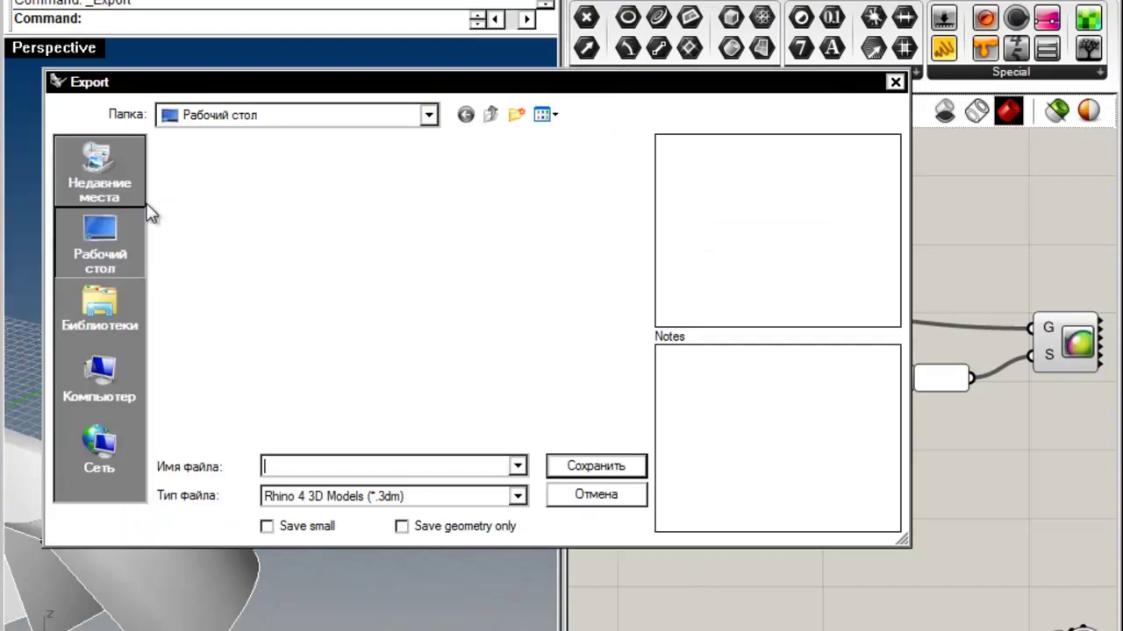
left_click(517, 498)
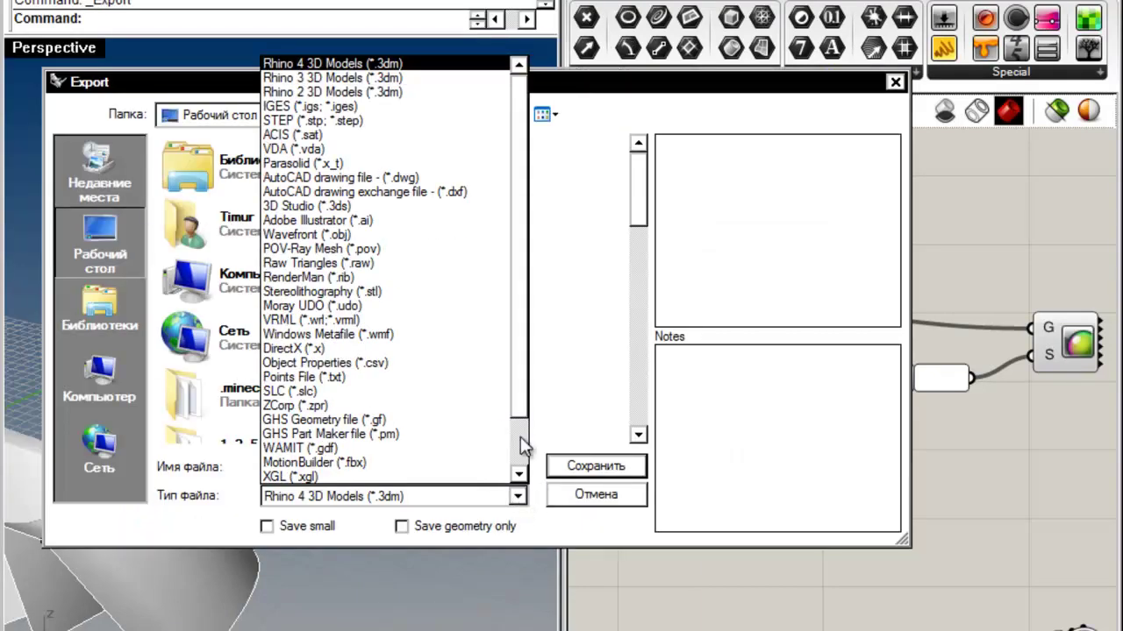
mouse_move(523, 400)
left_mouse_down()
mouse_move(525, 478)
mouse_move(525, 386)
left_mouse_up()
left_click(574, 351)
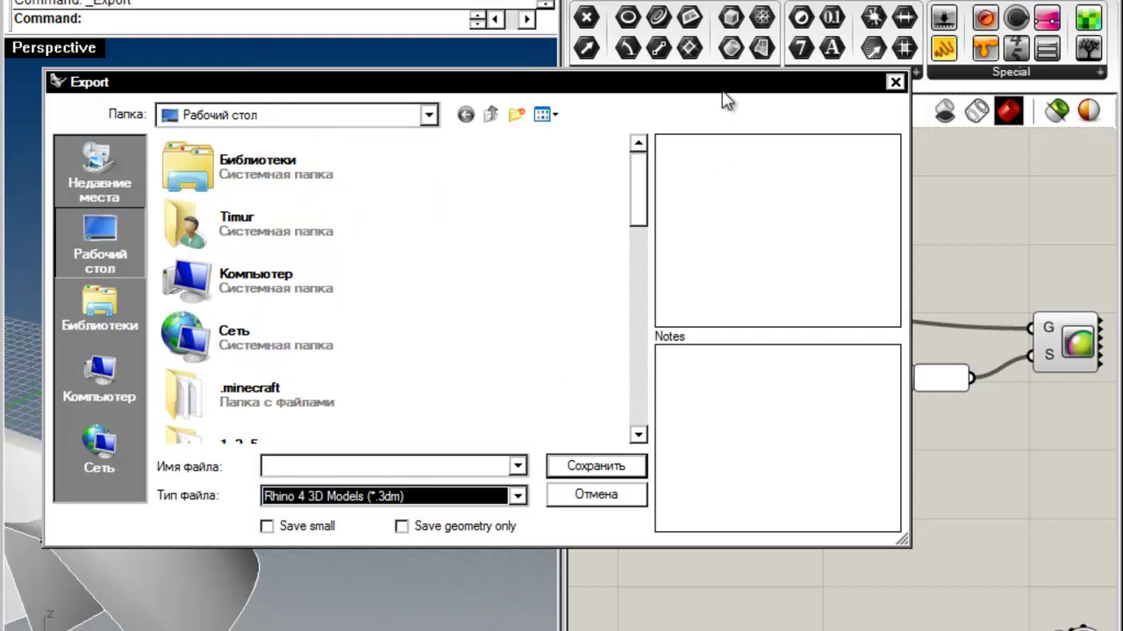
left_click_drag(726, 85, 710, 74)
left_click(880, 73)
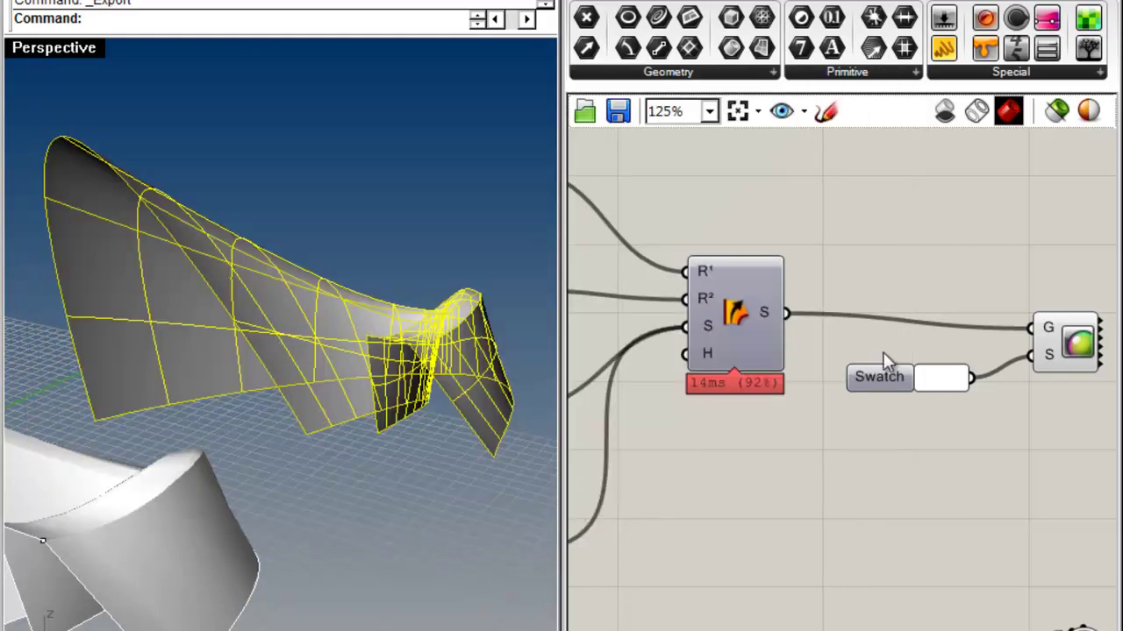